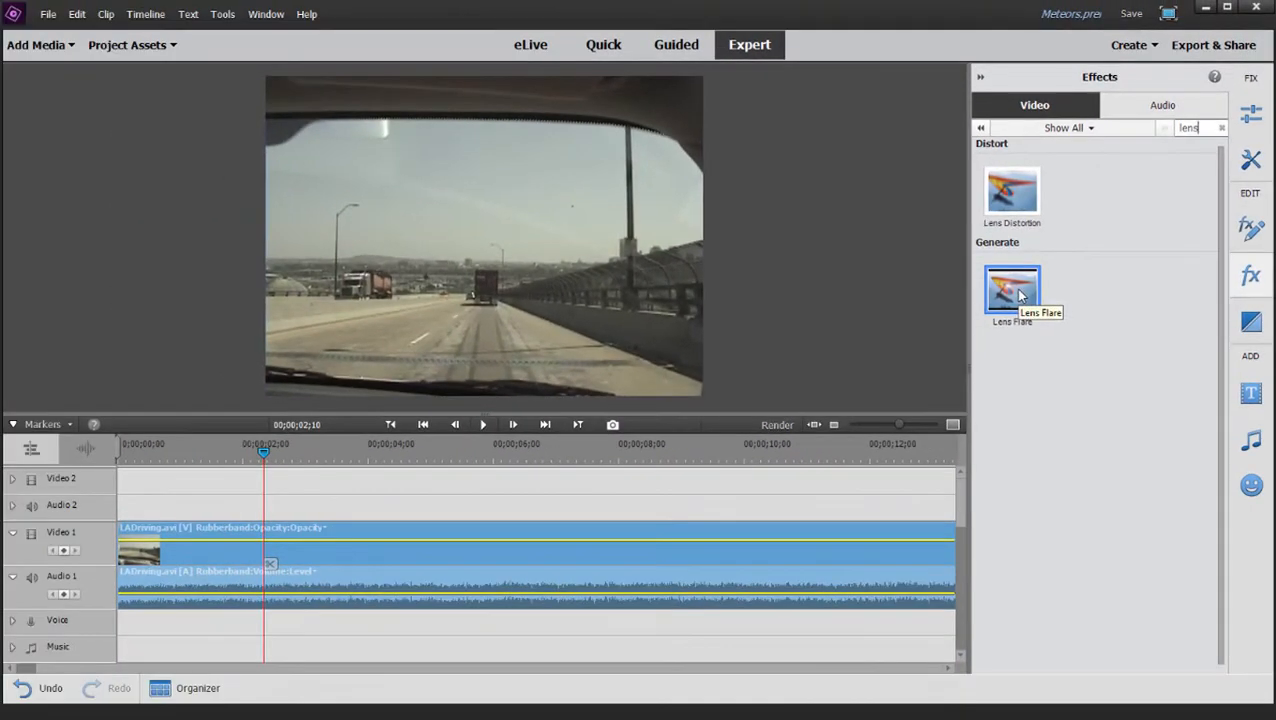
# Step: Apply the Lens Flare effect to the LADriving.avi clip, using the 35mm Prime lens type and 75% flare brightness
pyautogui.moveTo(1020, 294); pyautogui.dragTo(272, 551)
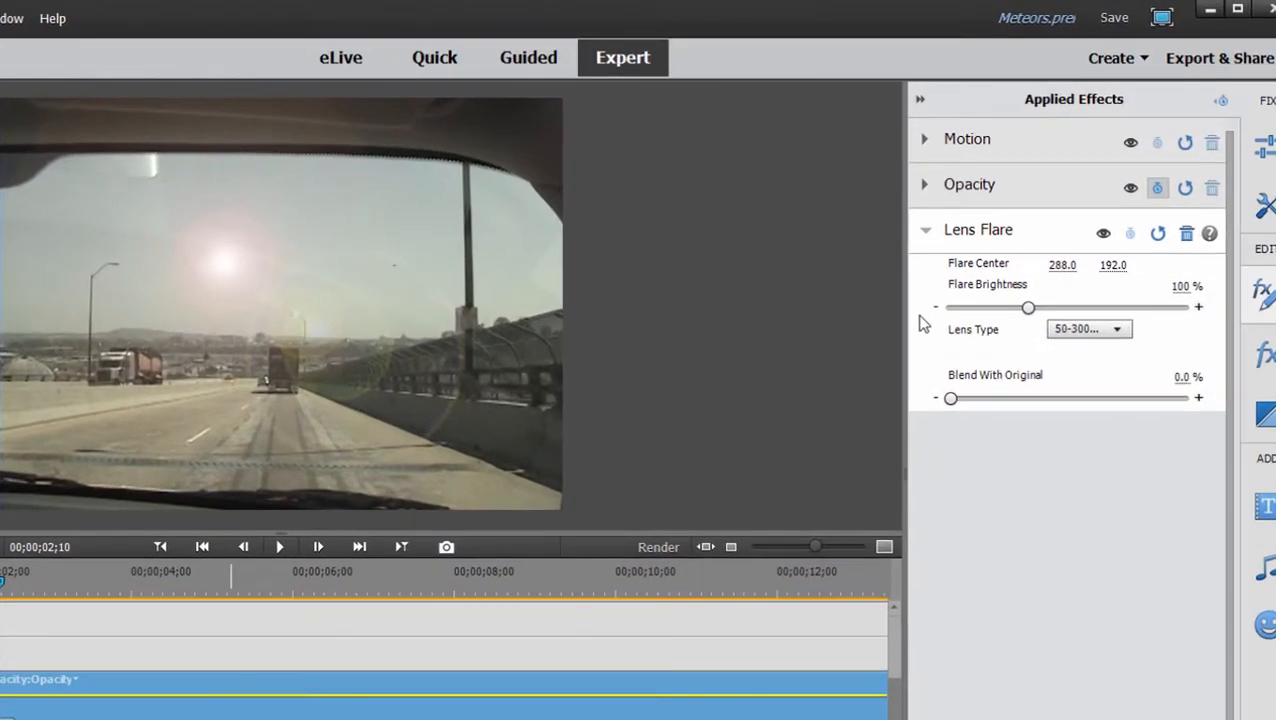
pyautogui.hotkey('ctrl', 's')
pyautogui.click(1114, 332)
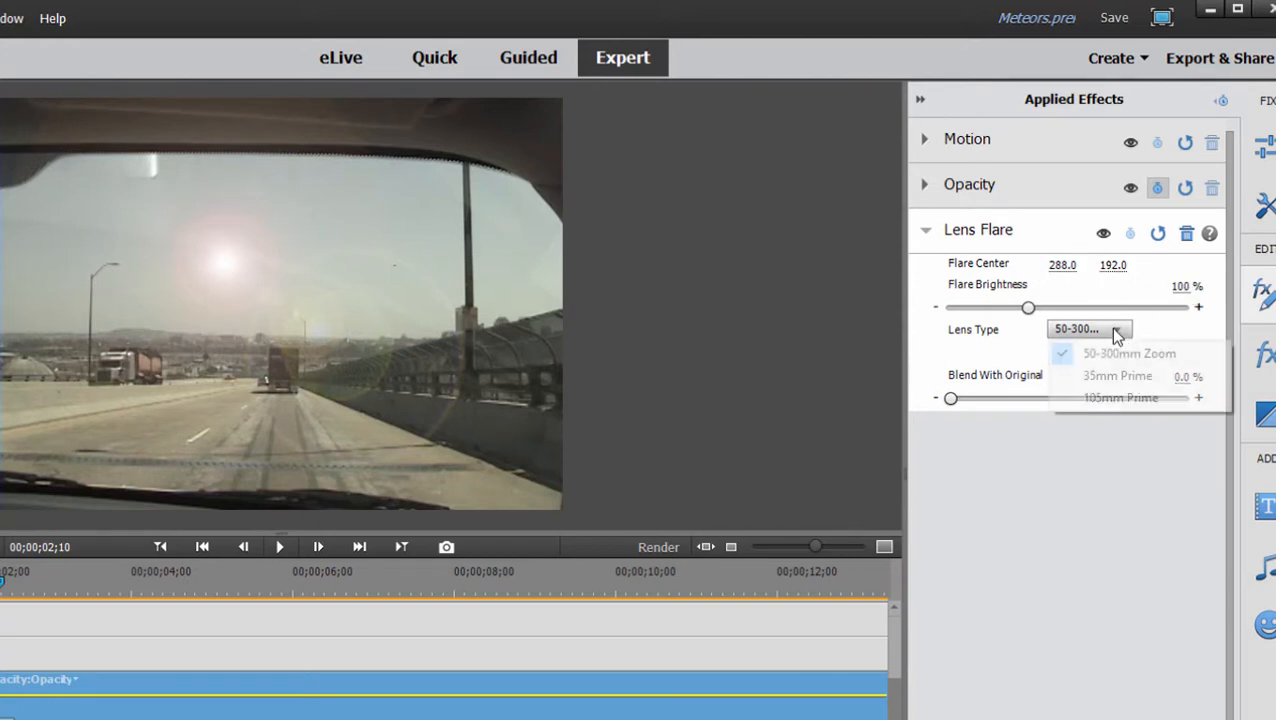
pyautogui.click(1090, 377)
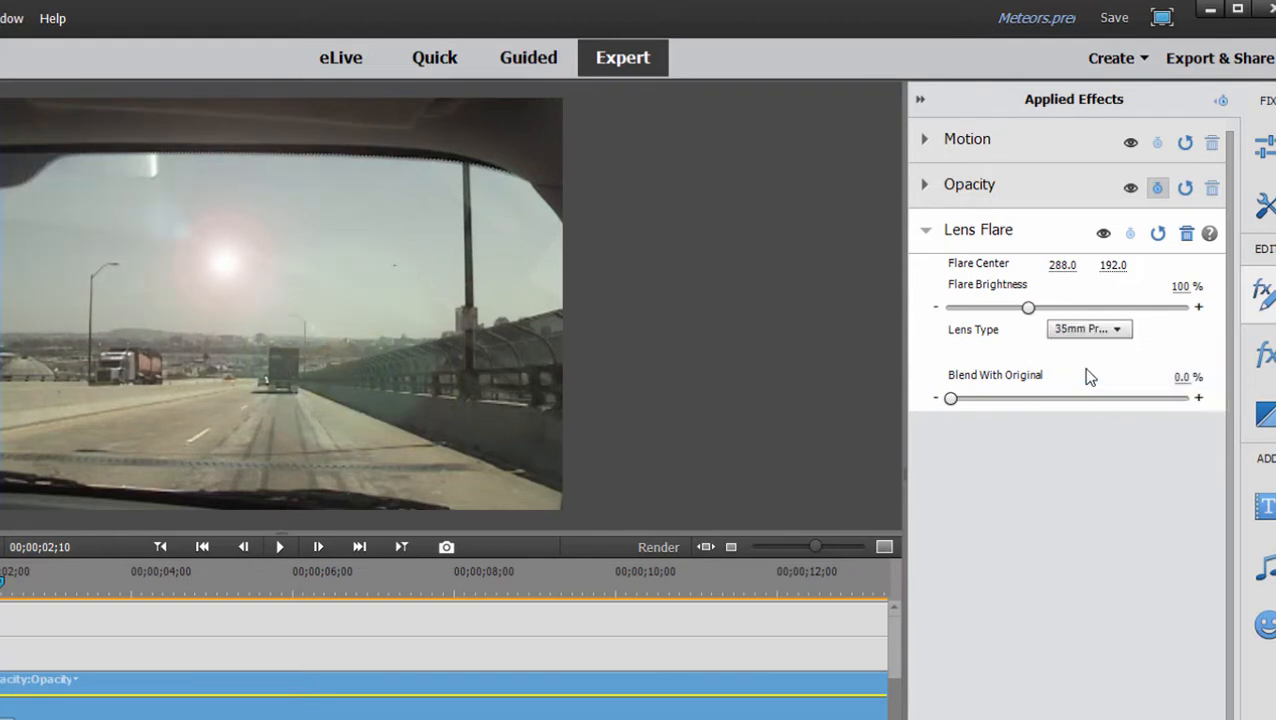
pyautogui.click(1181, 287)
pyautogui.write('75')
pyautogui.press('Return')
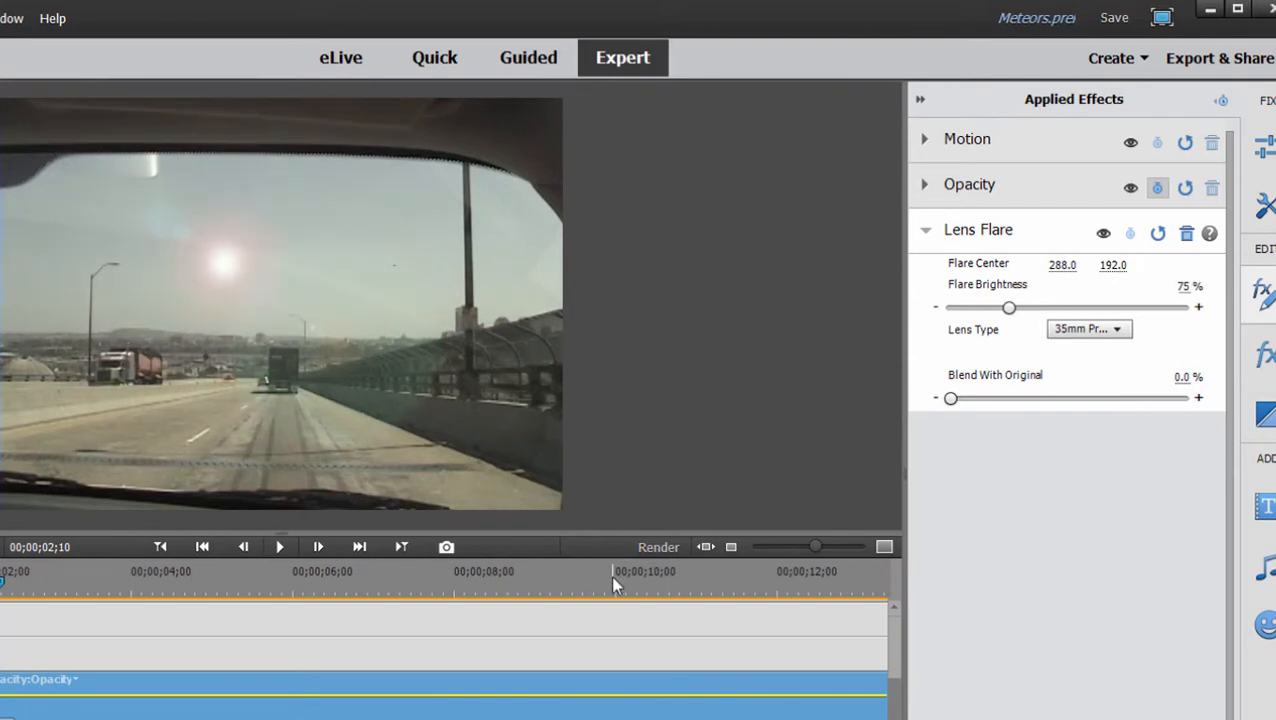
# Step: Move the flare center just outside the frame's left edge, to about -71.0, 123.2
pyautogui.moveTo(1060, 266); pyautogui.dragTo(1026, 266)
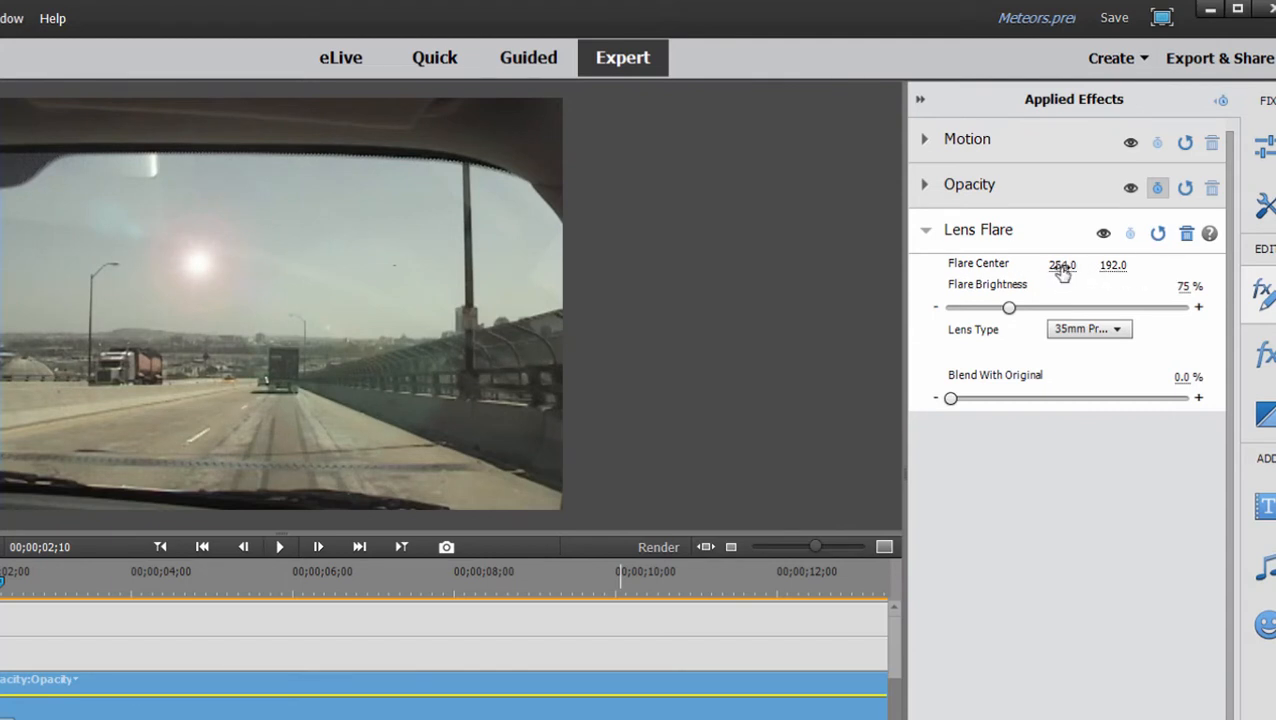
pyautogui.moveTo(1061, 267); pyautogui.dragTo(998, 267)
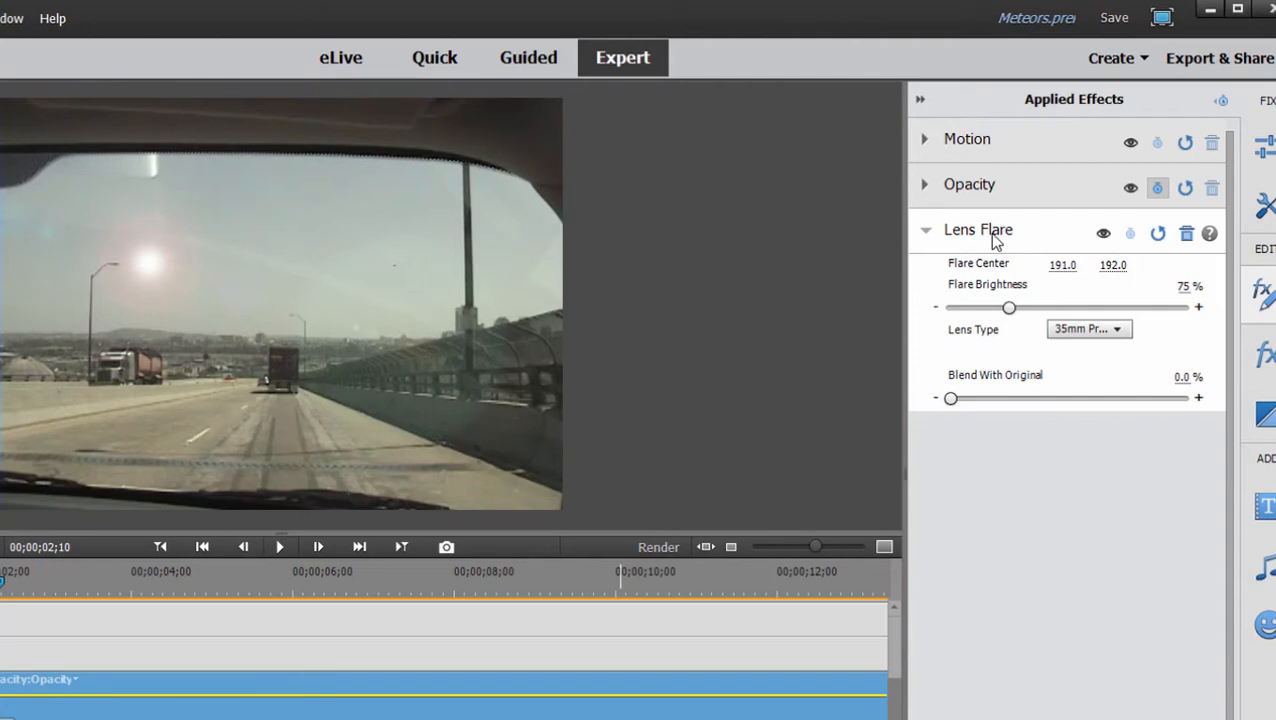
pyautogui.click(993, 237)
pyautogui.click(993, 237)
pyautogui.click(993, 237)
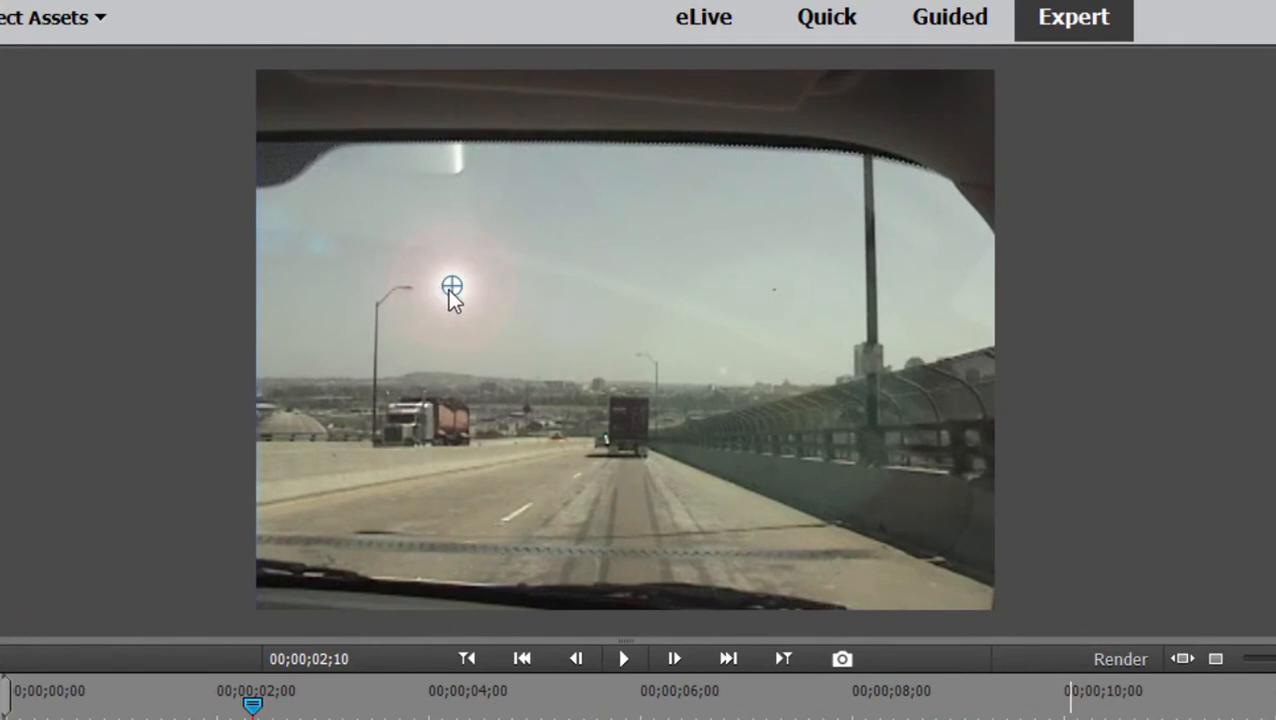
pyautogui.moveTo(450, 292); pyautogui.dragTo(171, 213)
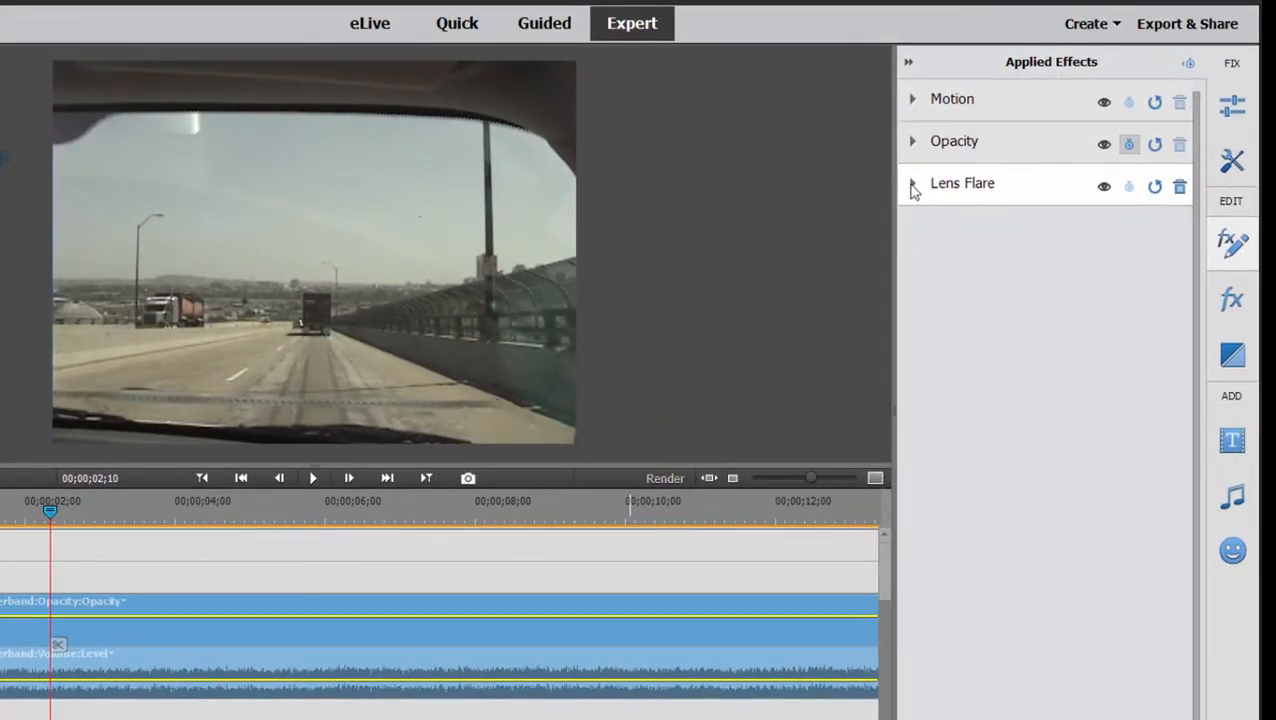
# Step: Show the keyframe controls and turn on Lens Flare animation, setting starting keyframes at 00;00;02;10
pyautogui.click(912, 186)
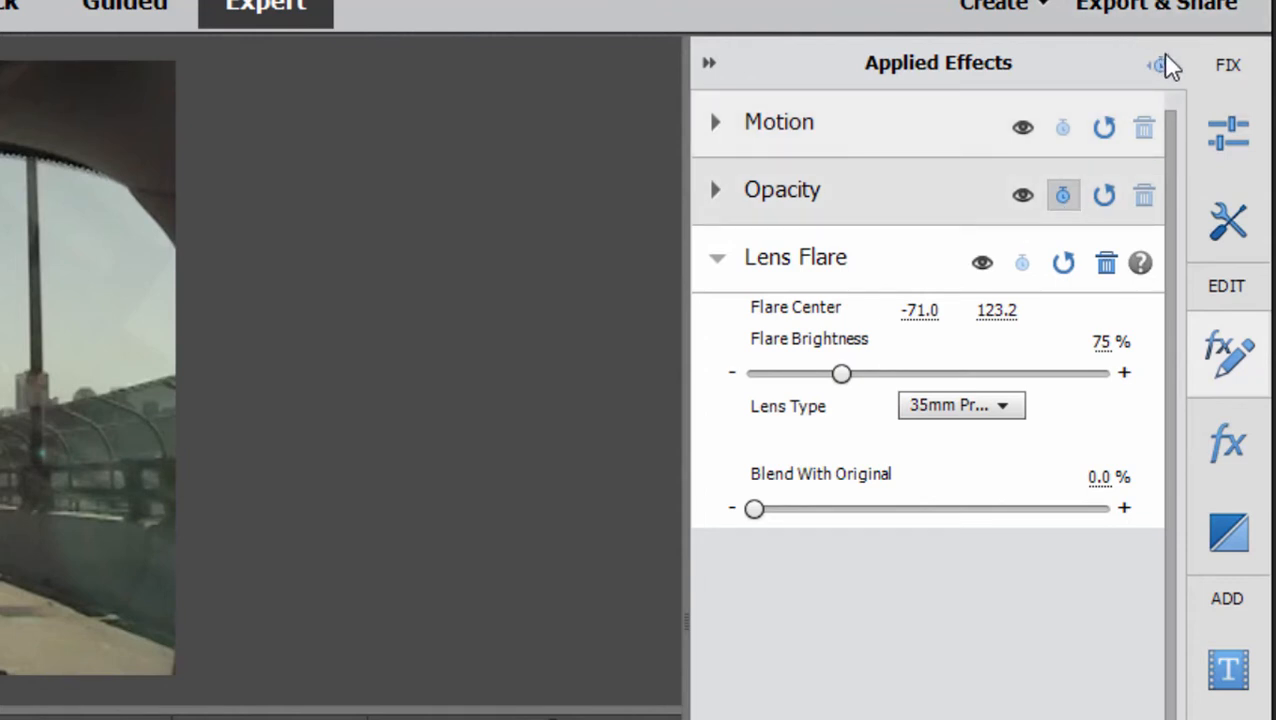
pyautogui.click(1156, 65)
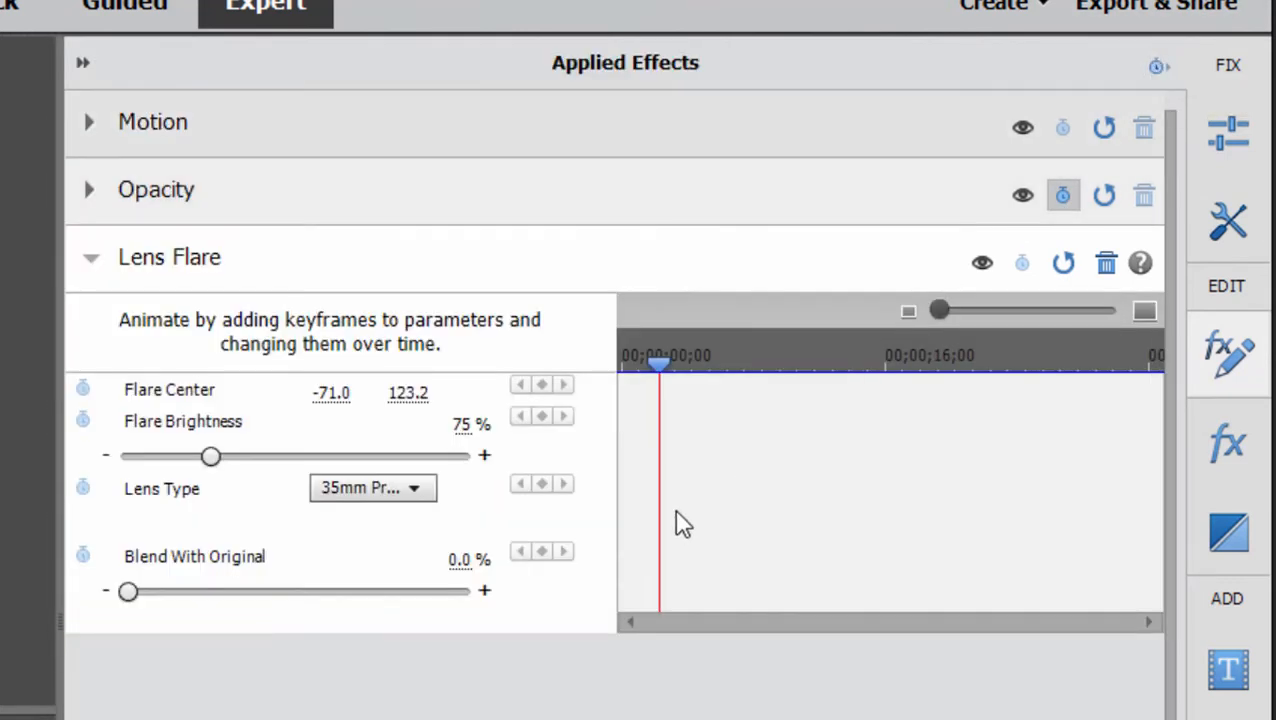
pyautogui.click(1025, 262)
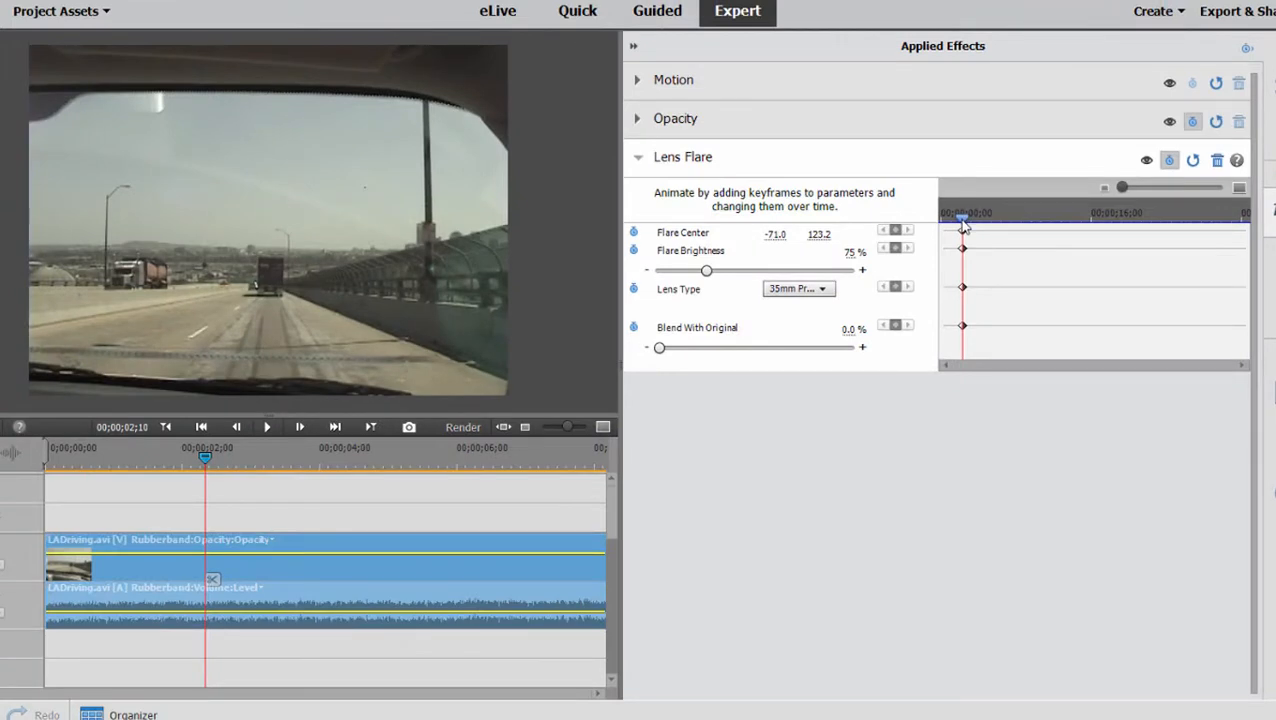
# Step: Add a Flare Center keyframe at 00;00;06;23 with the flare beyond the frame's right edge, at about 767.7, 150.2
pyautogui.moveTo(963, 226); pyautogui.dragTo(1007, 247)
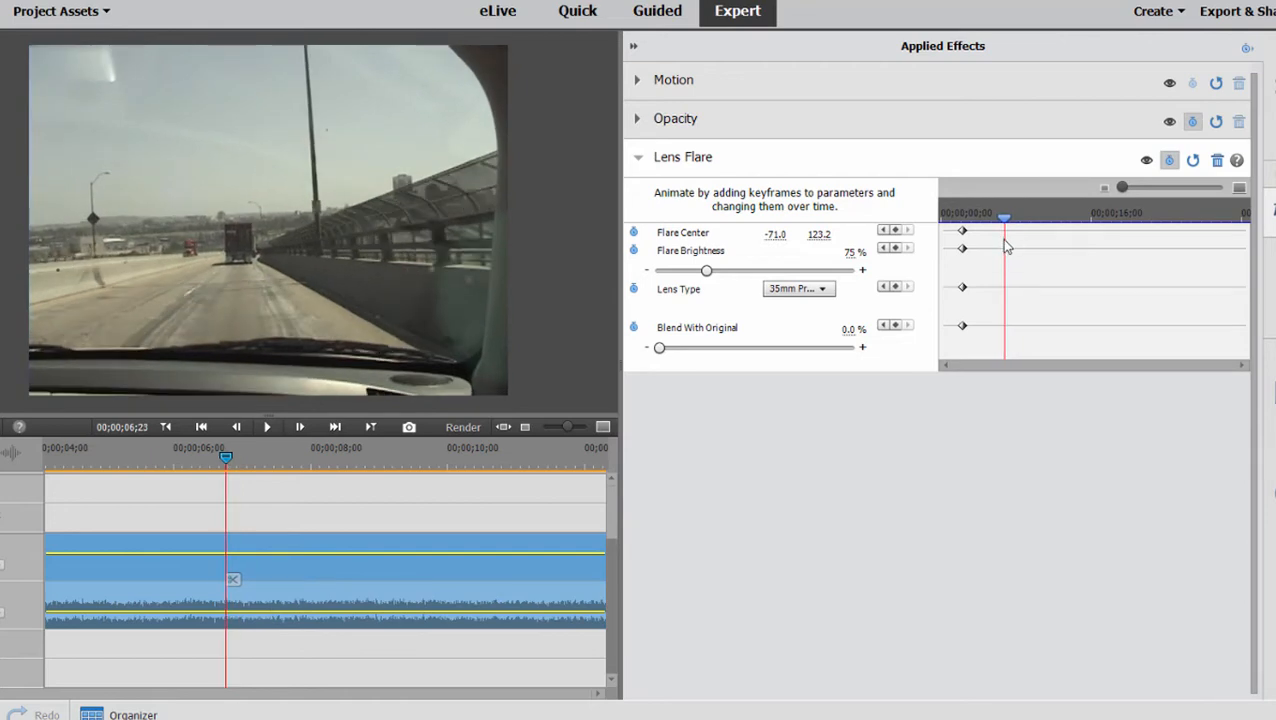
pyautogui.click(772, 166)
pyautogui.click(772, 166)
pyautogui.moveTo(775, 234); pyautogui.dragTo(876, 234)
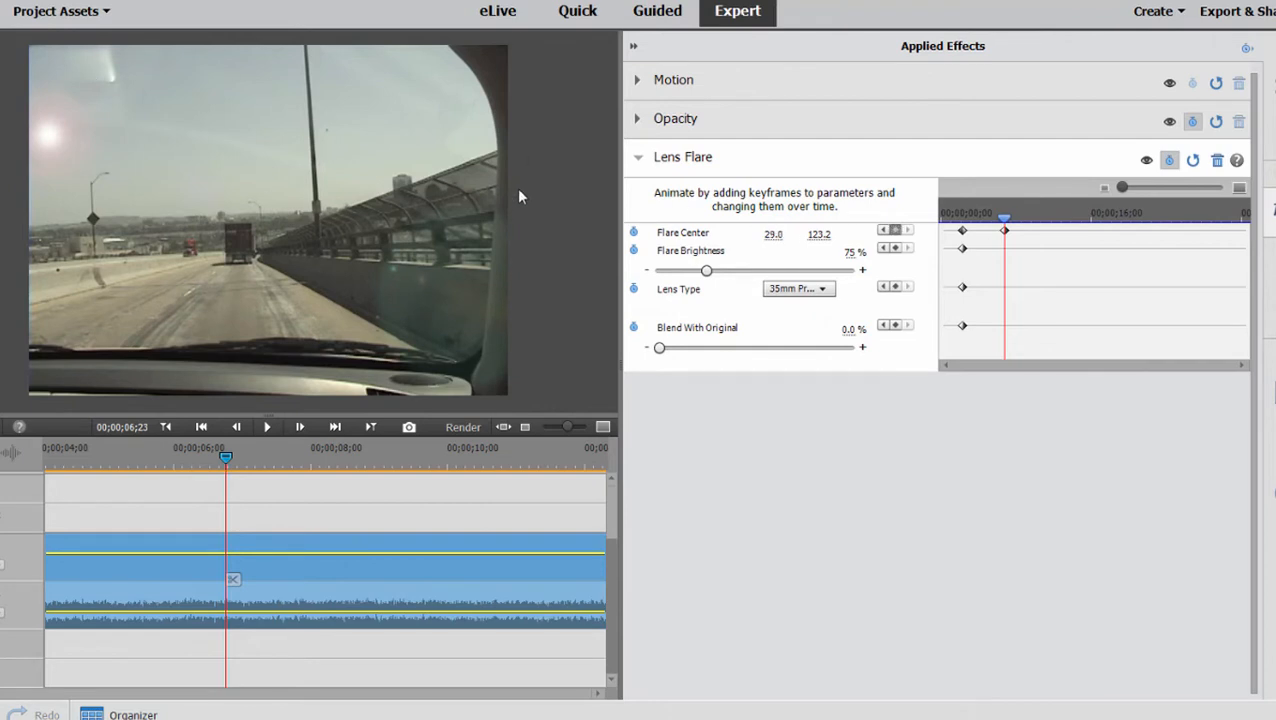
pyautogui.click(742, 155)
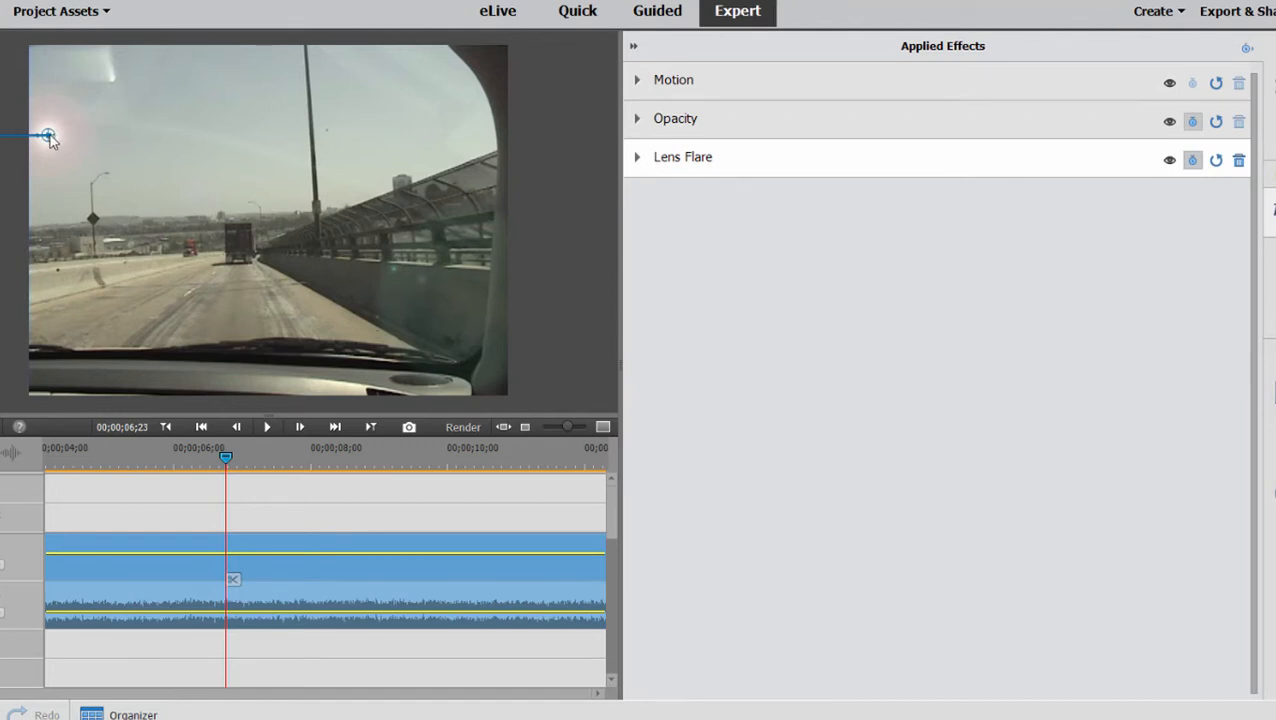
pyautogui.moveTo(50, 138); pyautogui.dragTo(538, 155)
pyautogui.click(638, 158)
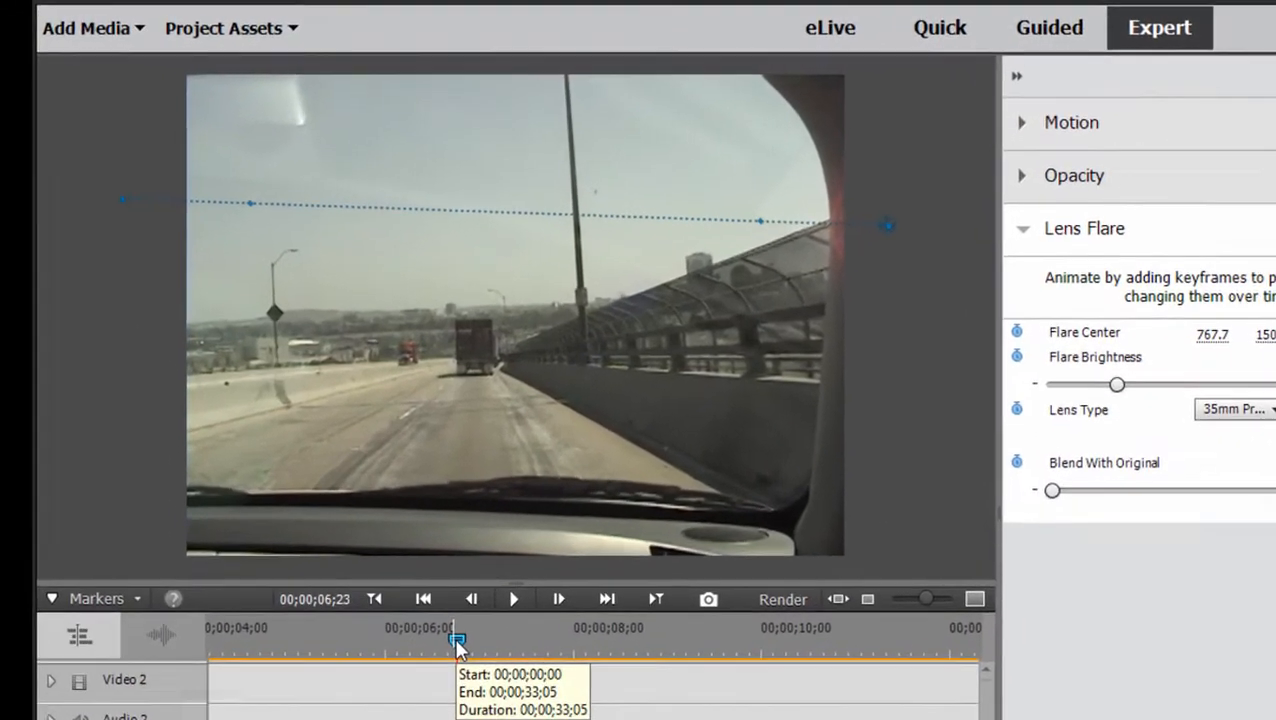
# Step: Play the clip from just before 00;00;02;16 to check the speed of the flare's movement across the sky
pyautogui.moveTo(323, 539); pyautogui.dragTo(80, 574)
pyautogui.press('space')
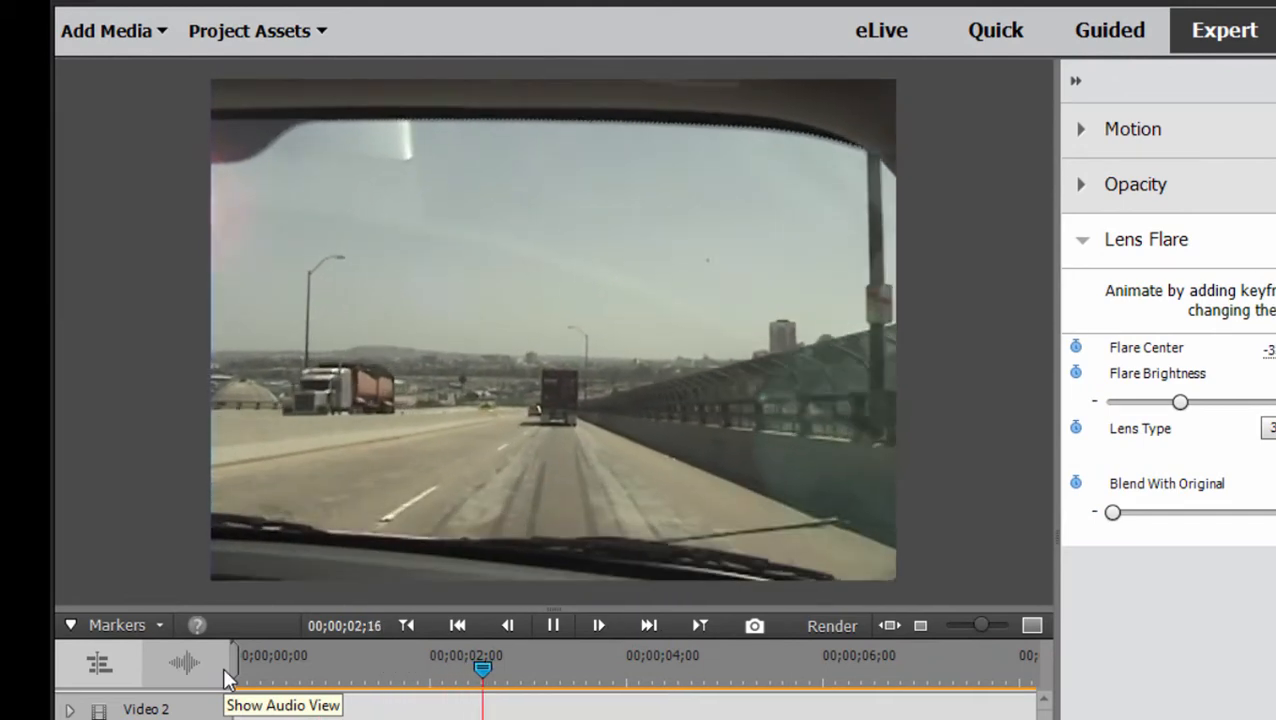
pyautogui.press('space')
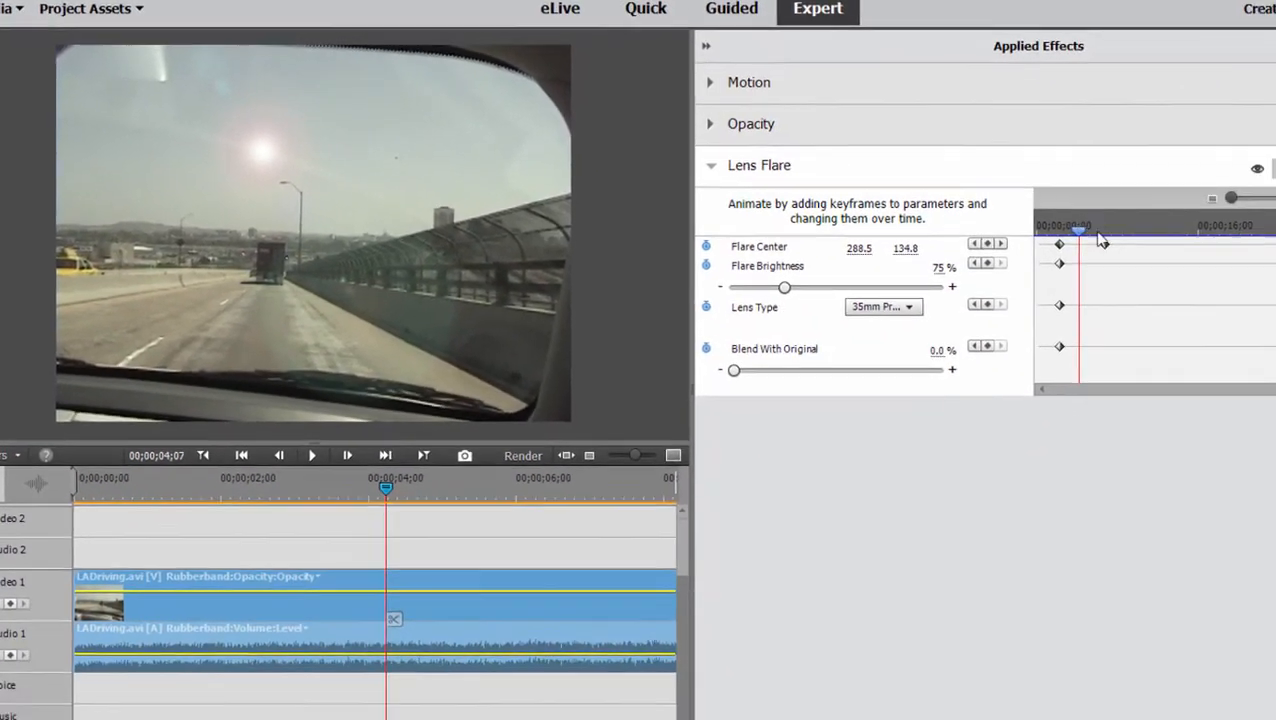
# Step: Speed up the flare by moving its second Flare Center keyframe to about one second after the first, previewing the motion
pyautogui.moveTo(1087, 243); pyautogui.dragTo(1058, 242)
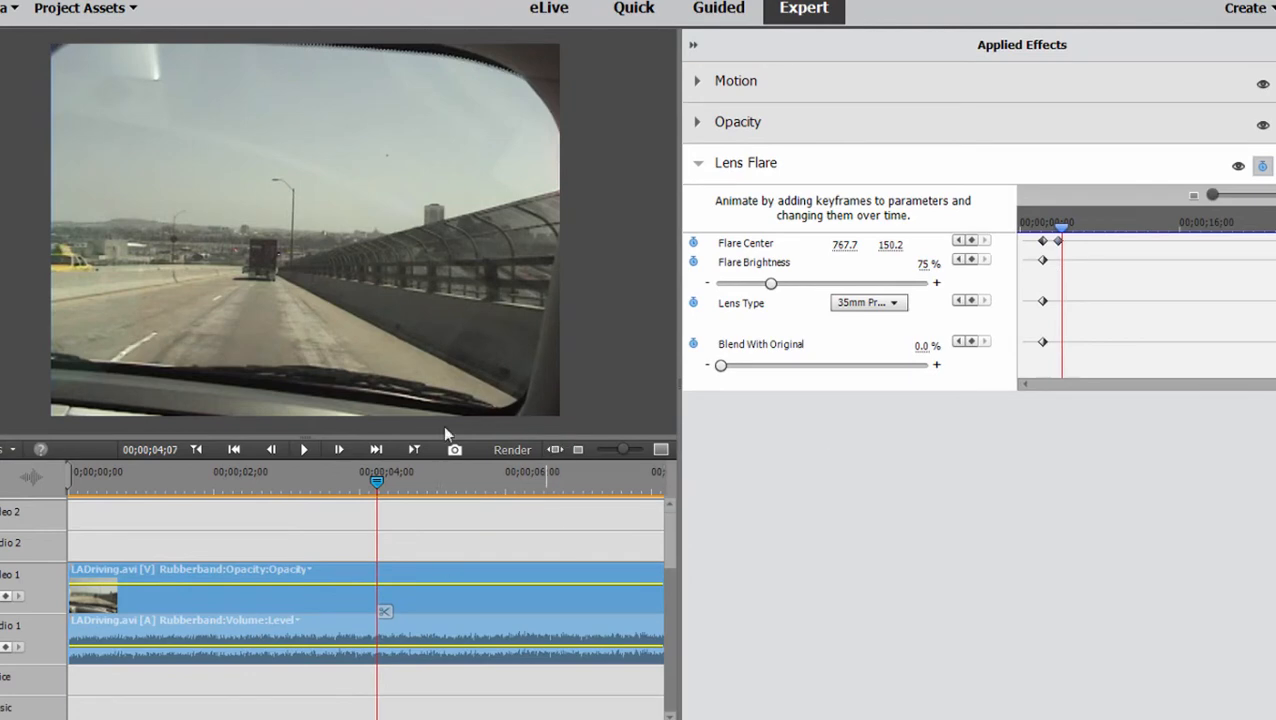
pyautogui.moveTo(370, 477); pyautogui.dragTo(233, 429)
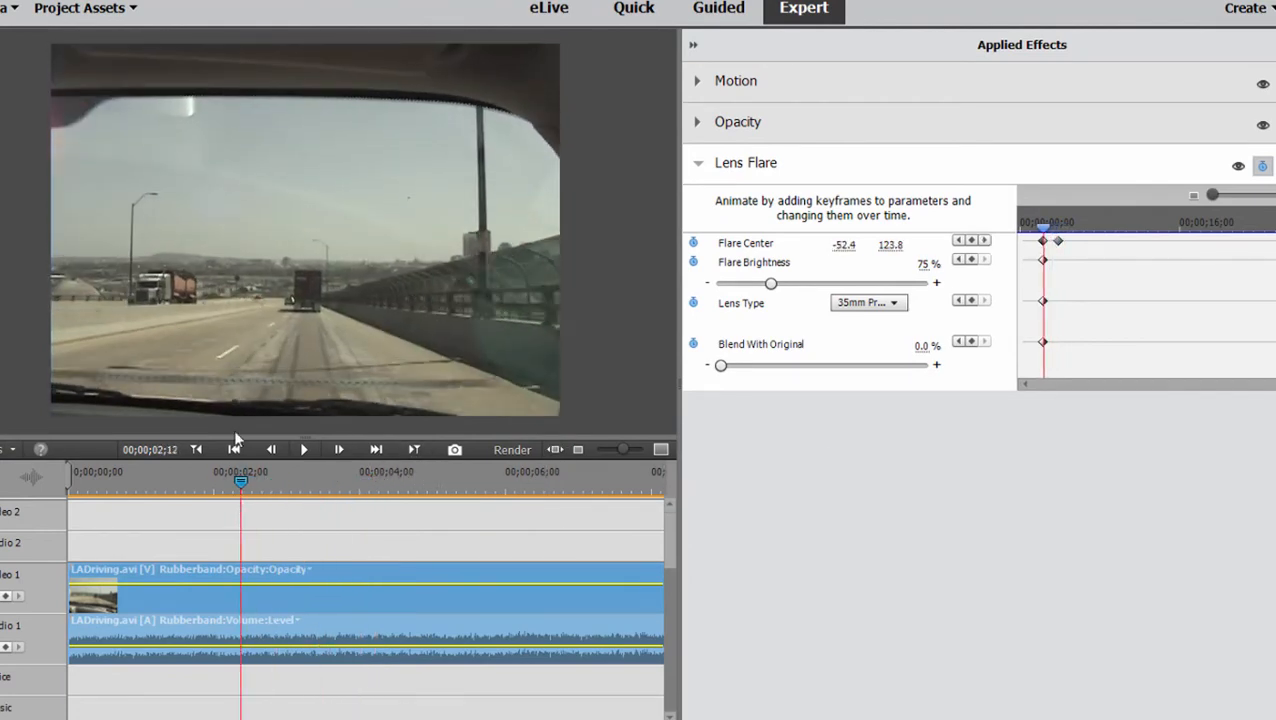
pyautogui.press('space')
pyautogui.press('space')
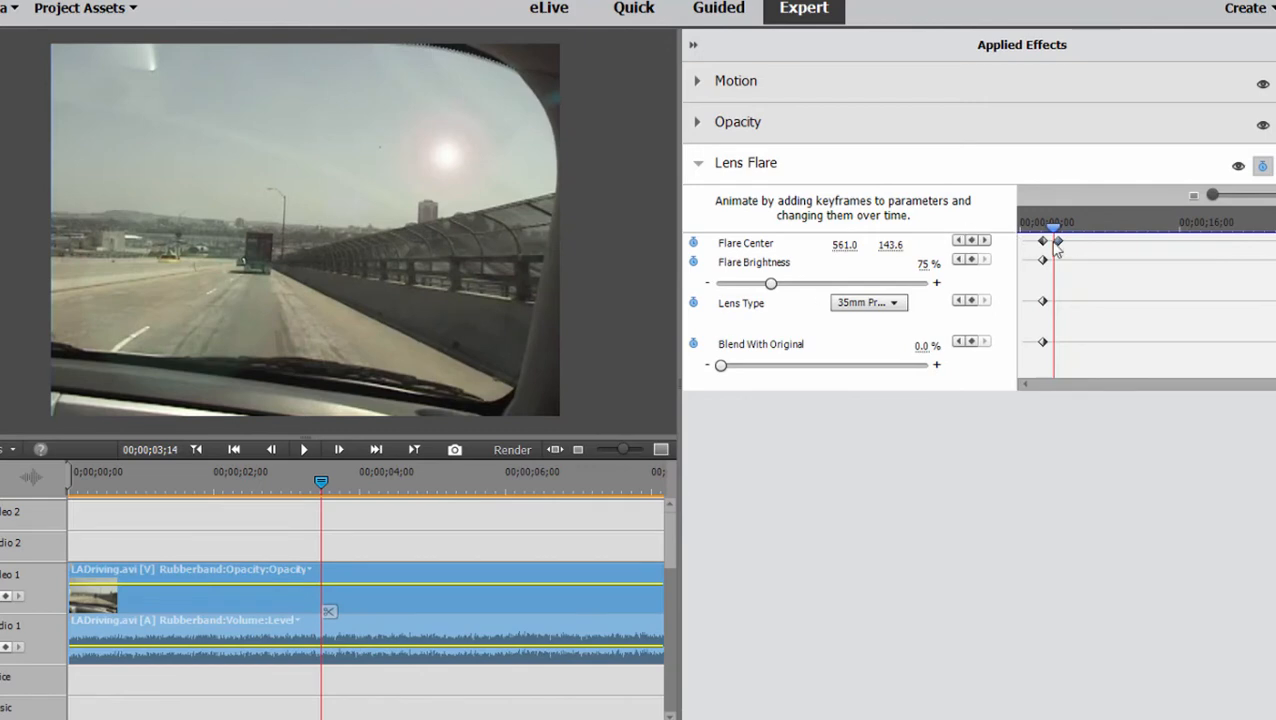
pyautogui.moveTo(1058, 242); pyautogui.dragTo(1035, 229)
pyautogui.press('space')
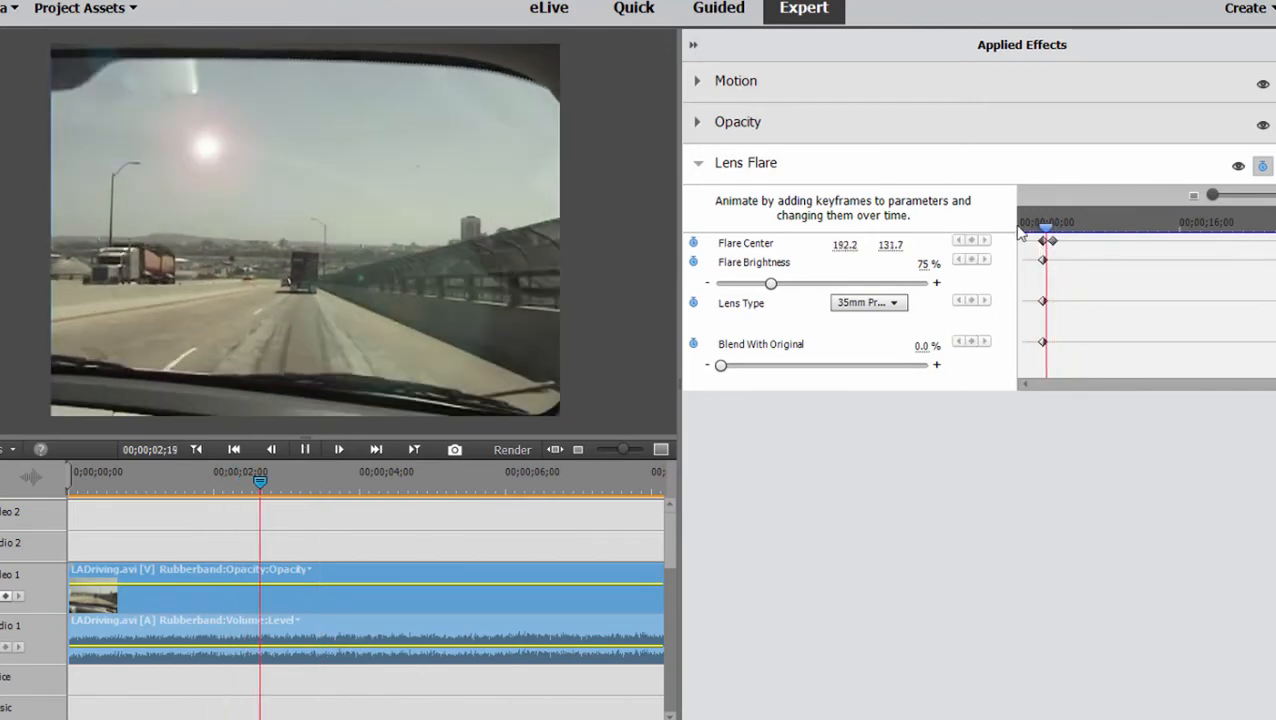
pyautogui.press('space')
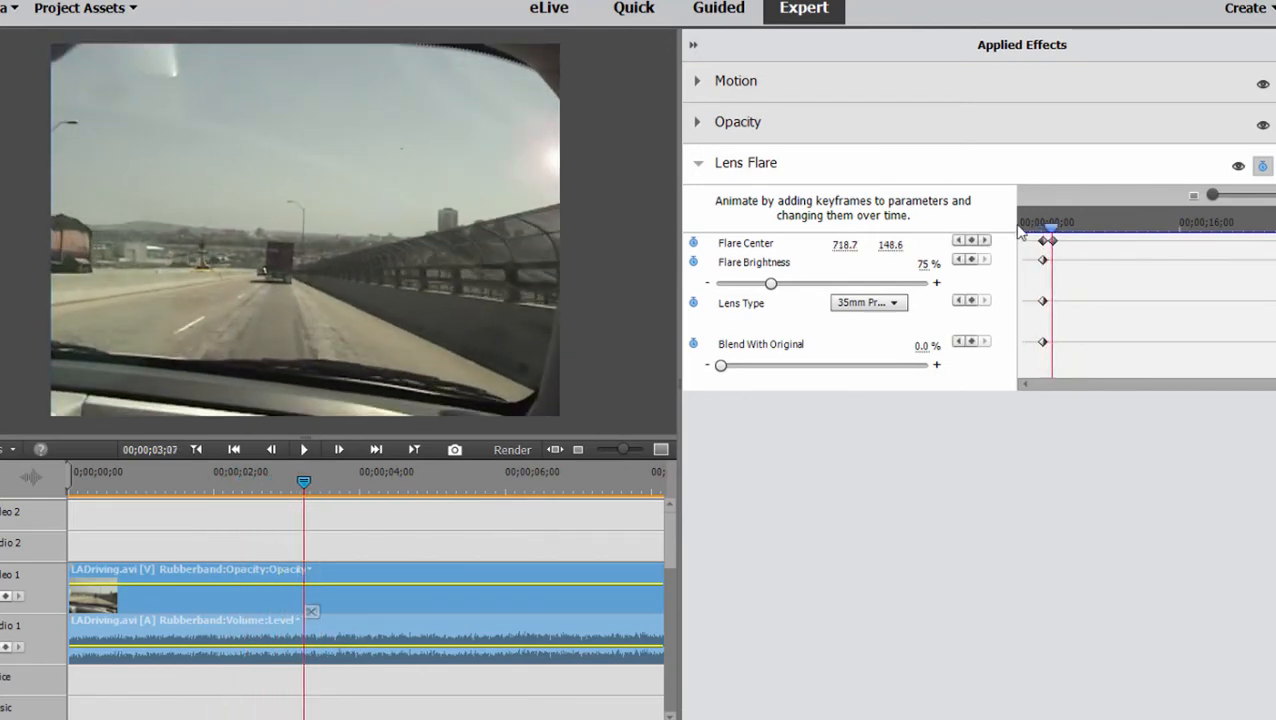
# Step: Place Alien Woosh03.wav on the Music track at 00;00;02;07 and play back the flare with its sound
pyautogui.click(1249, 231)
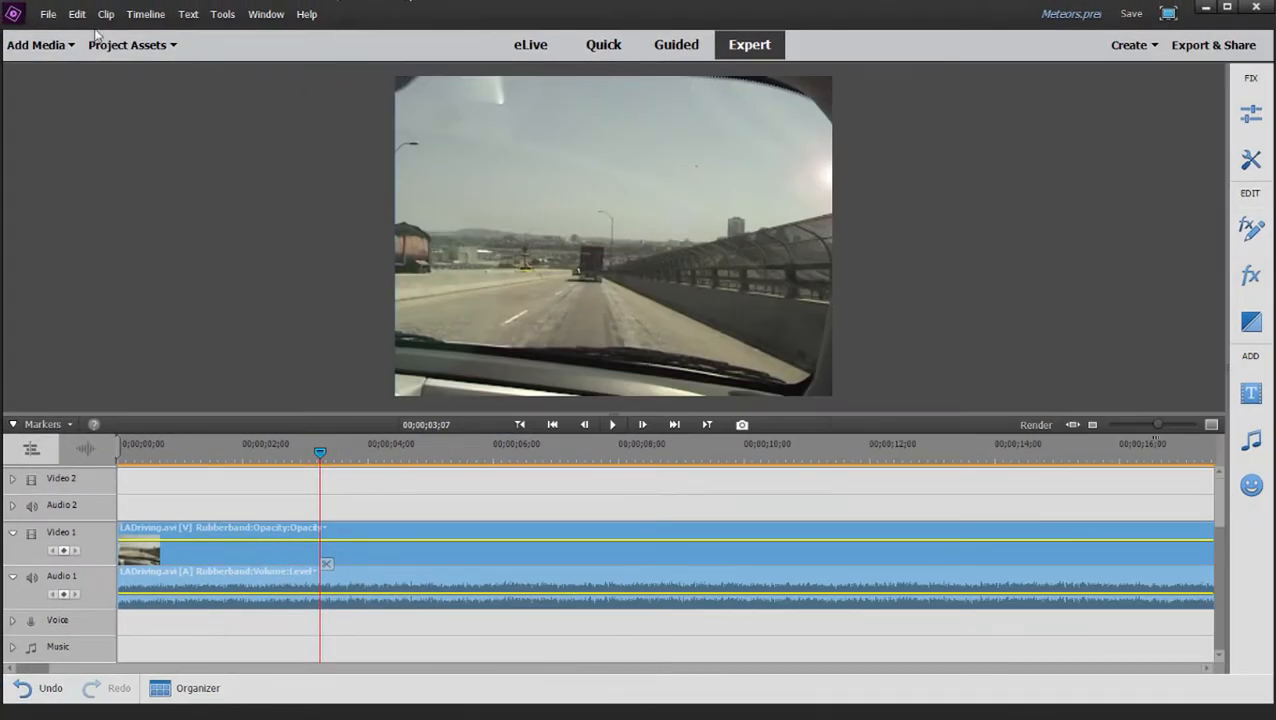
pyautogui.click(127, 45)
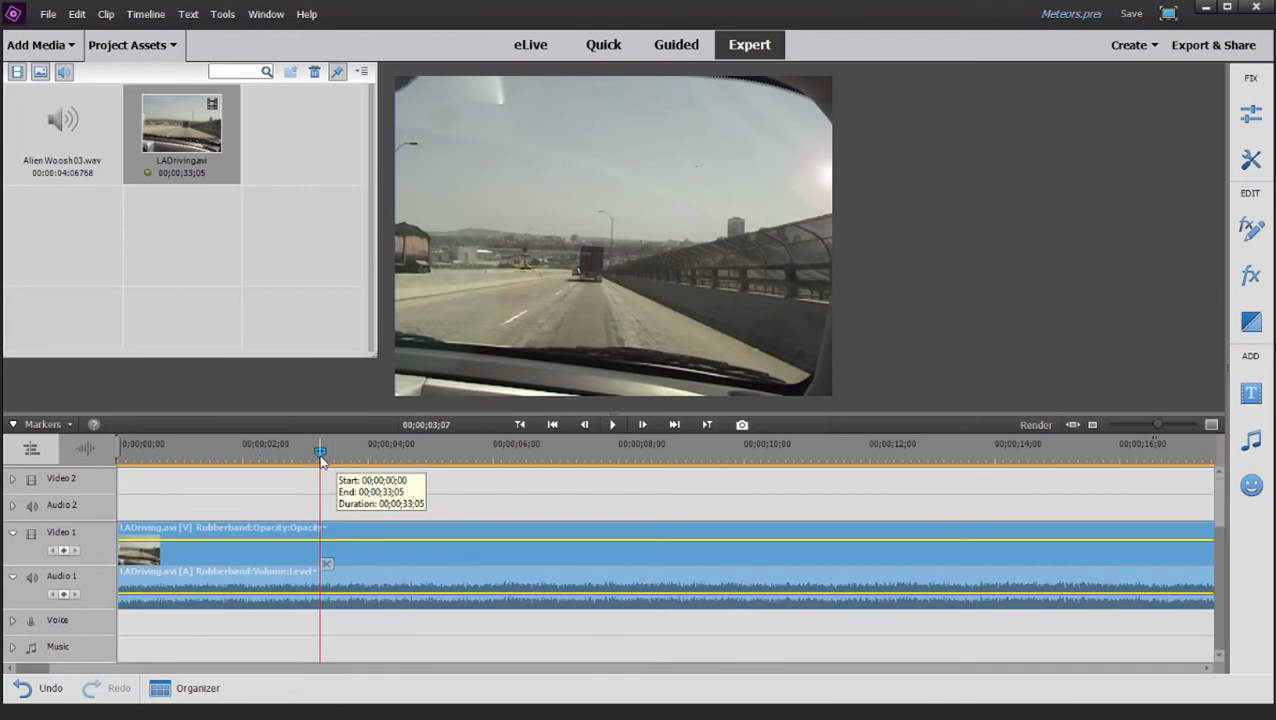
pyautogui.moveTo(321, 458); pyautogui.dragTo(257, 470)
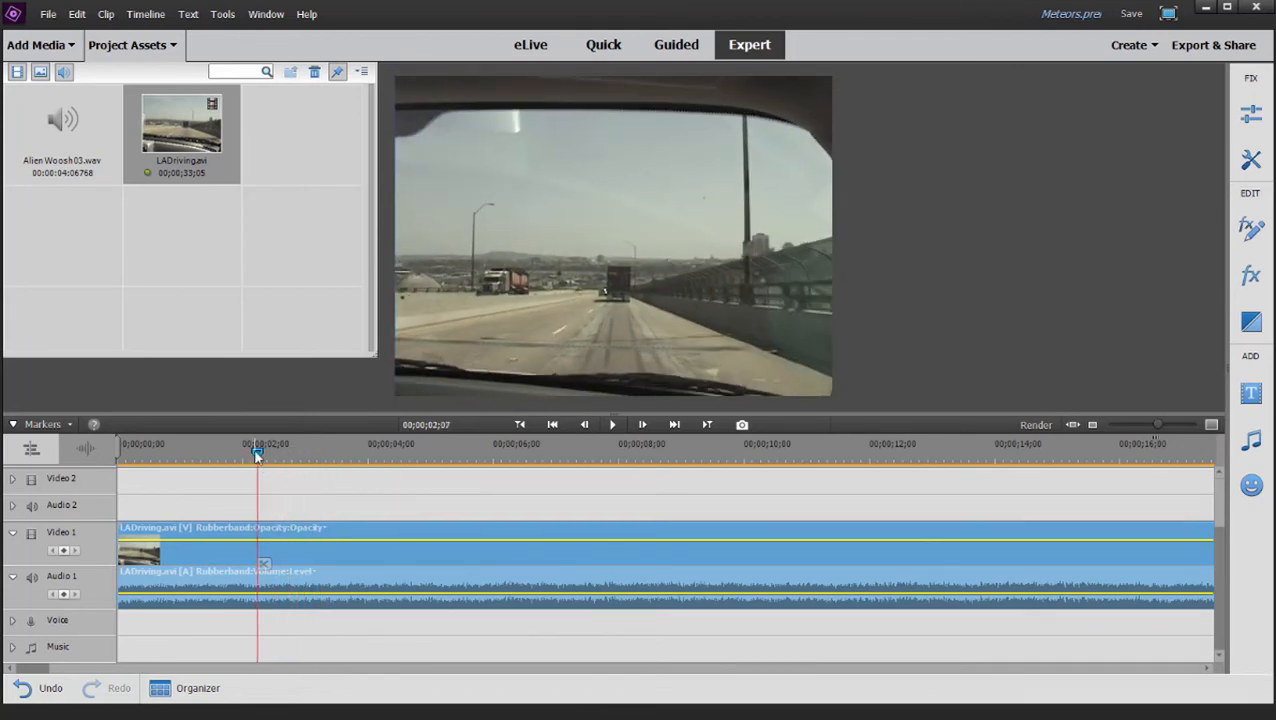
pyautogui.moveTo(55, 122); pyautogui.dragTo(260, 650)
pyautogui.click(92, 45)
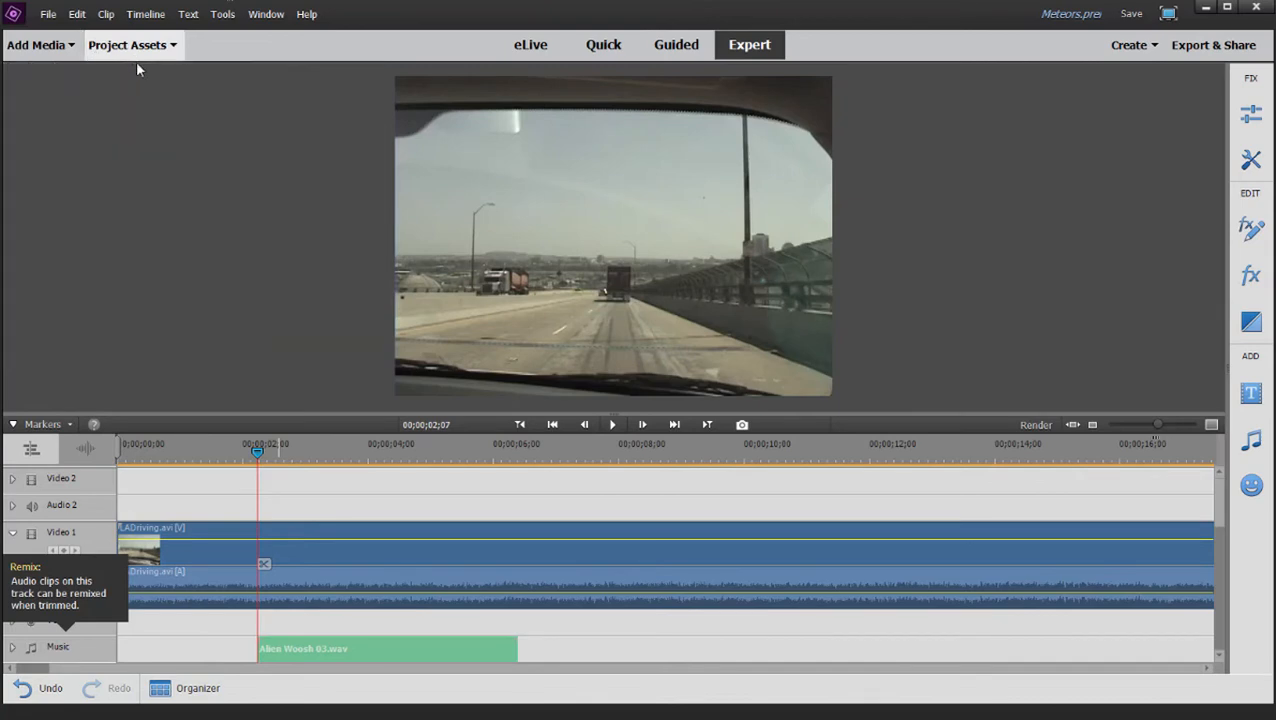
pyautogui.press('space')
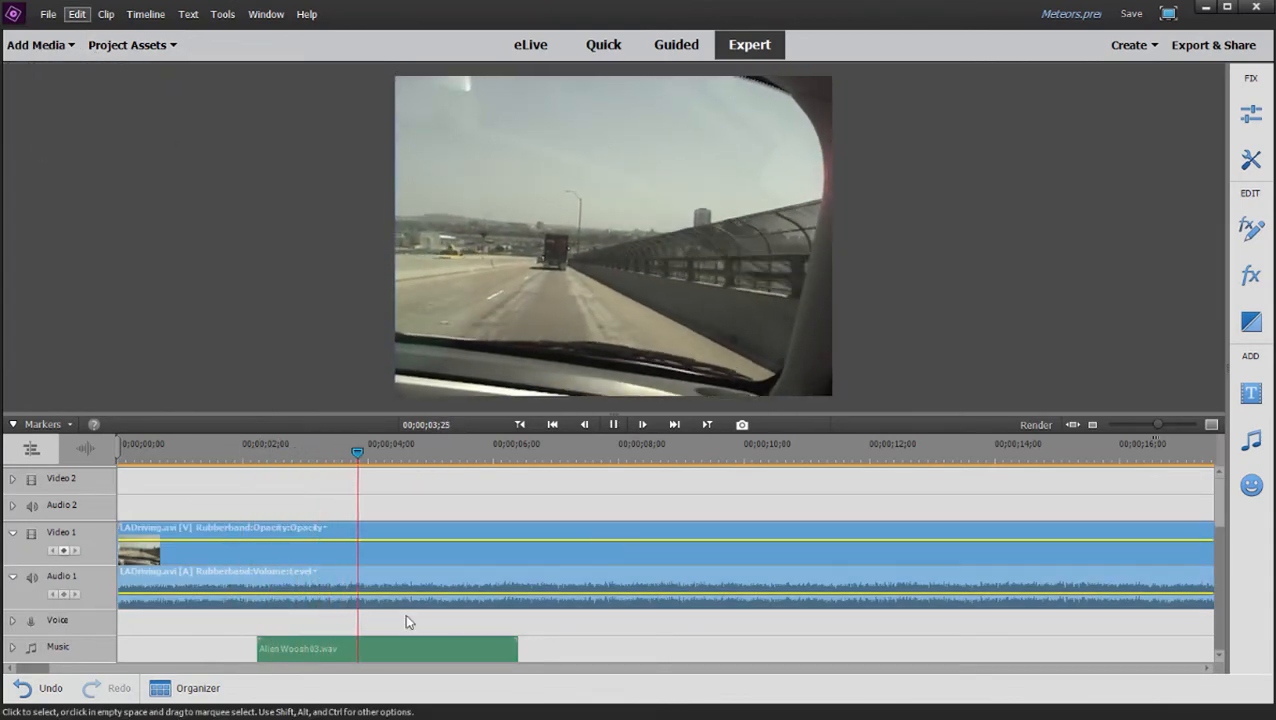
pyautogui.press('space')
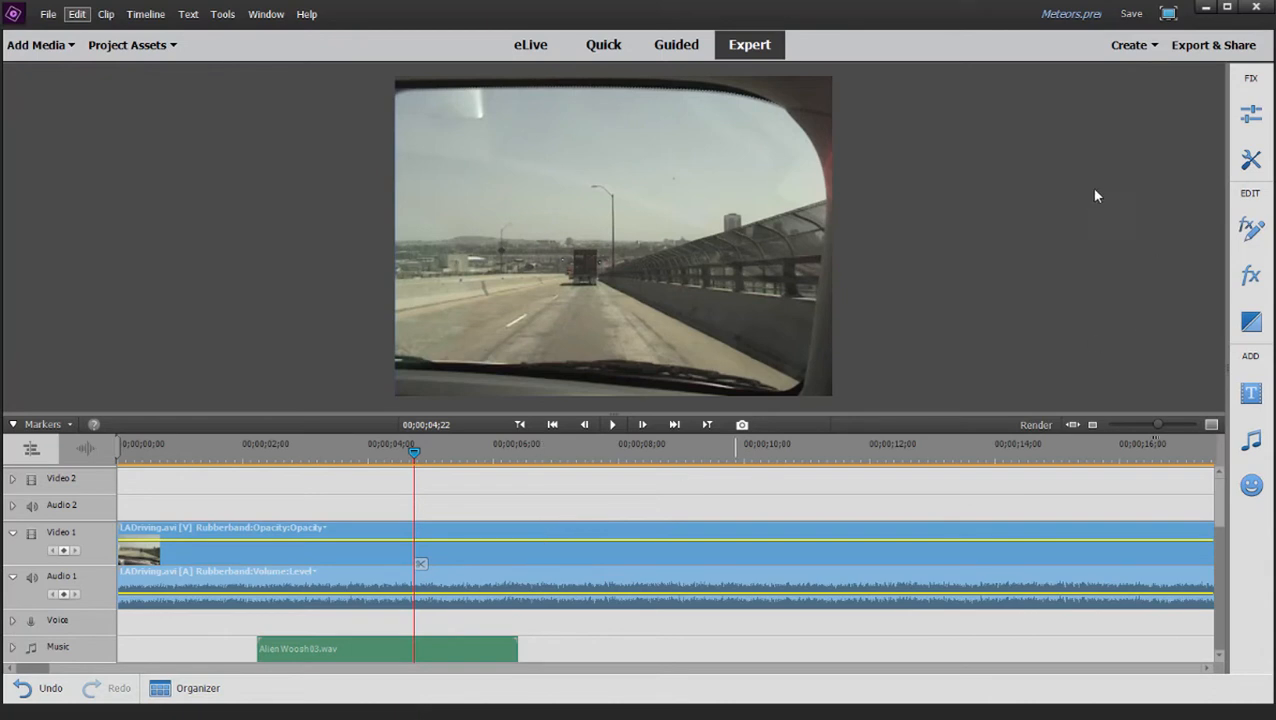
# Step: Copy the animated Lens Flare effect and paste three duplicates of it onto the same clip
pyautogui.click(1243, 233)
pyautogui.rightClick(1007, 188)
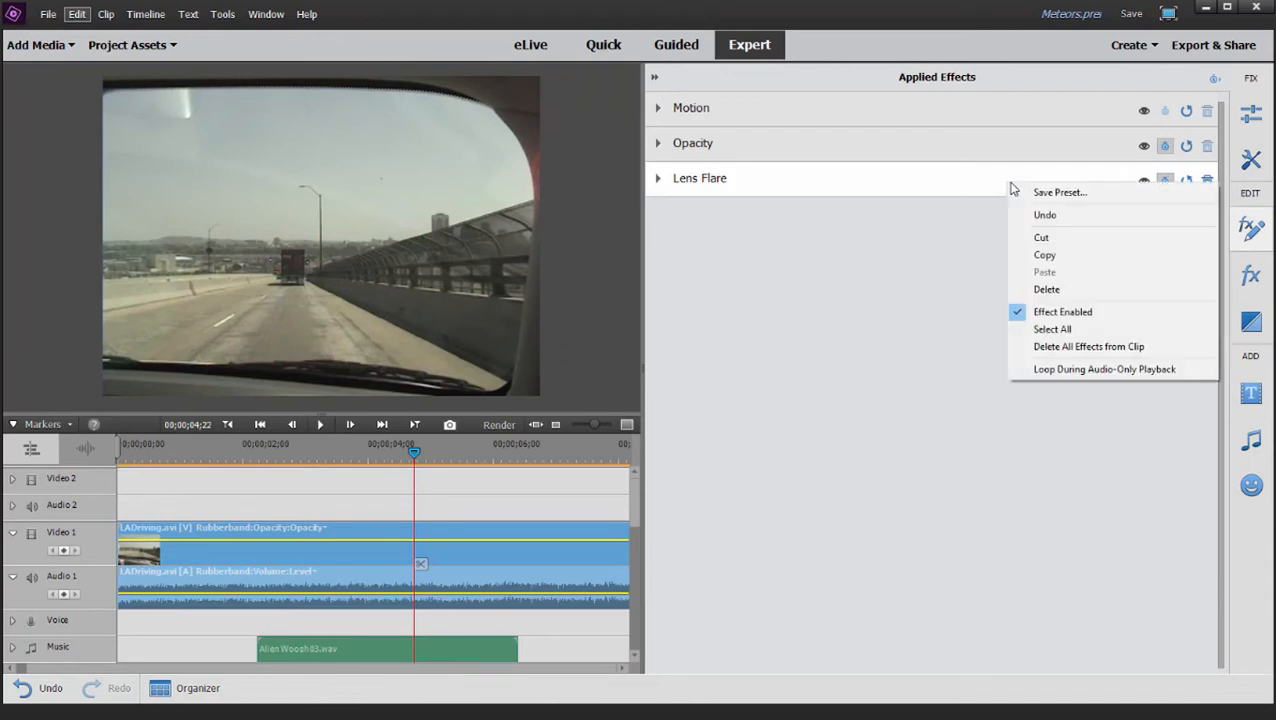
pyautogui.click(1074, 257)
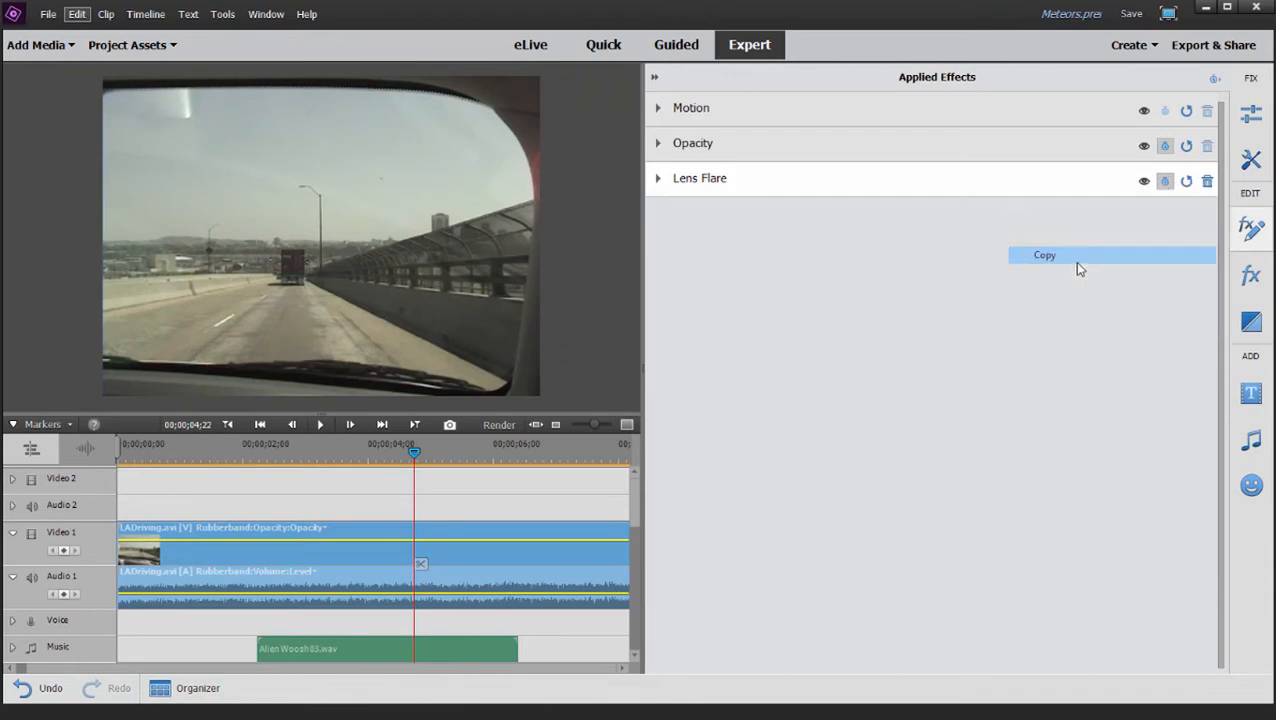
pyautogui.rightClick(873, 297)
pyautogui.click(944, 379)
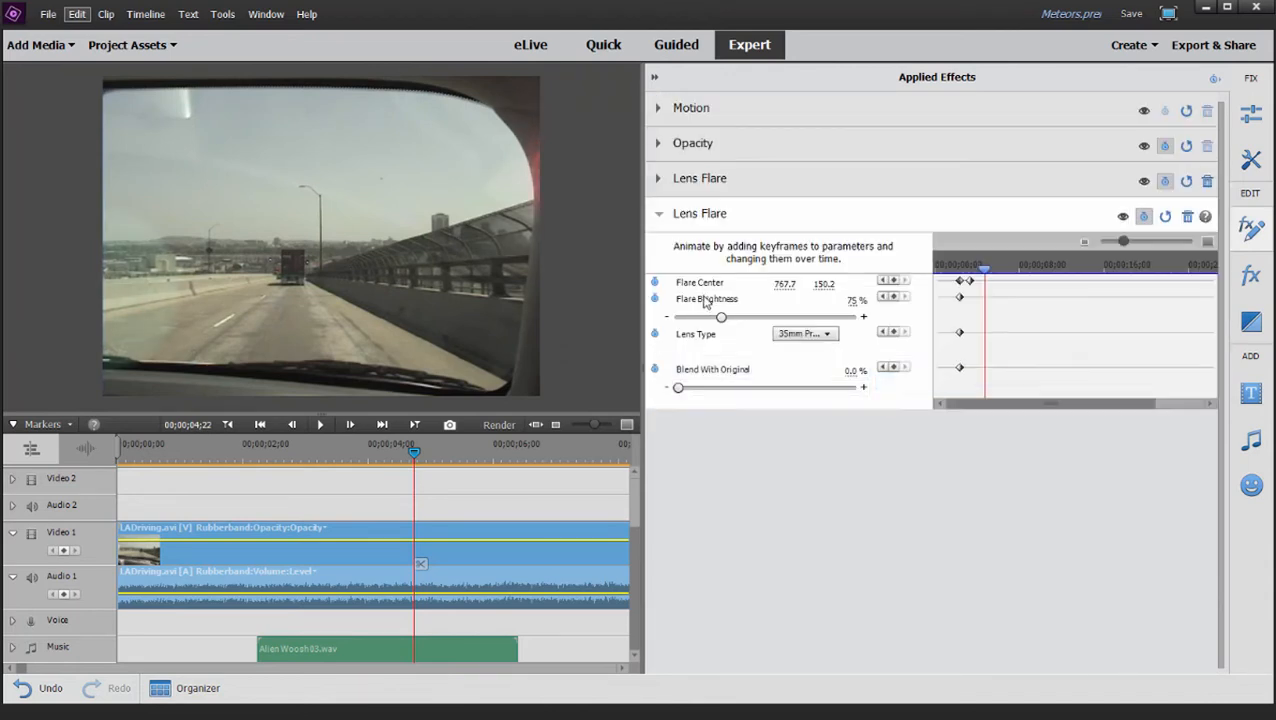
pyautogui.rightClick(767, 430)
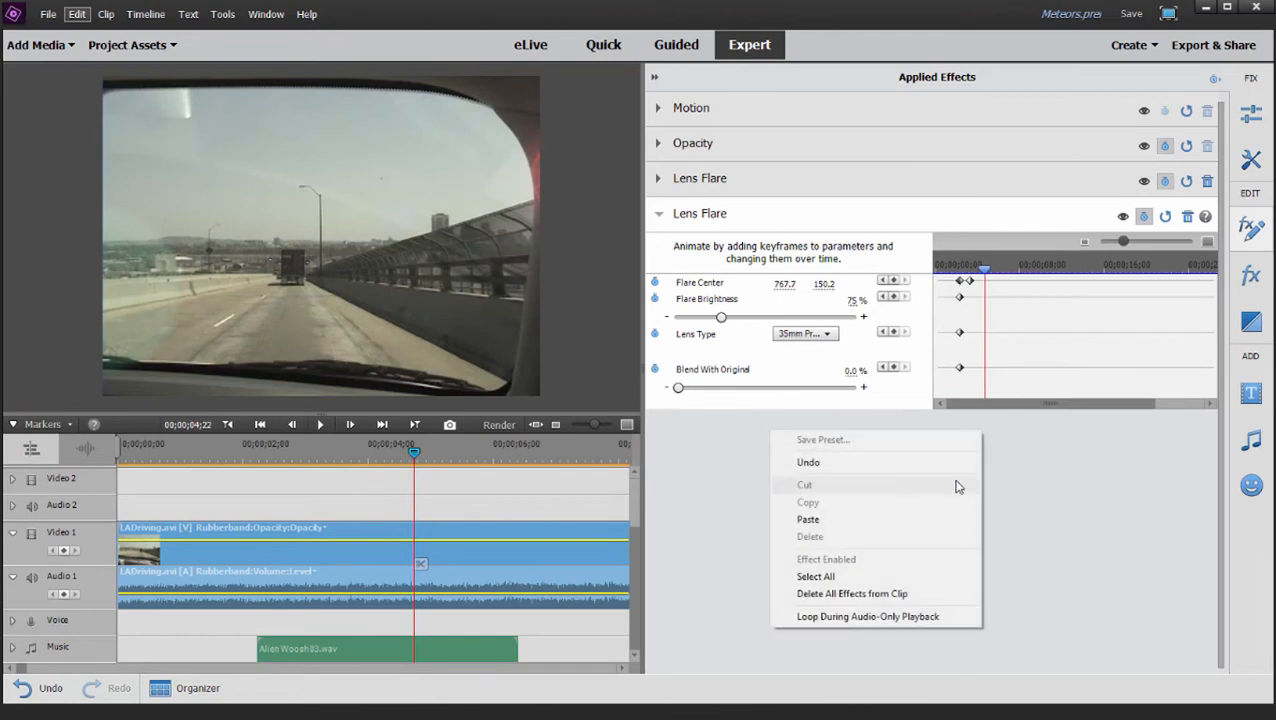
pyautogui.click(858, 520)
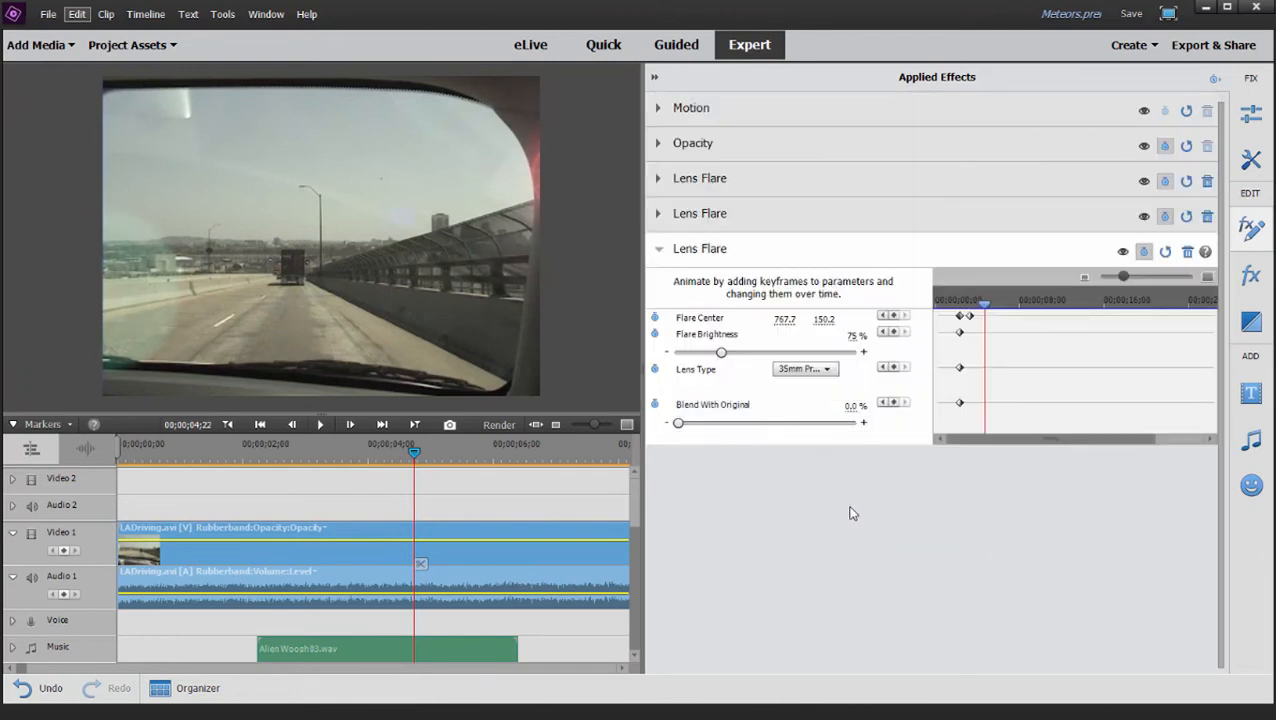
pyautogui.rightClick(851, 513)
pyautogui.click(900, 595)
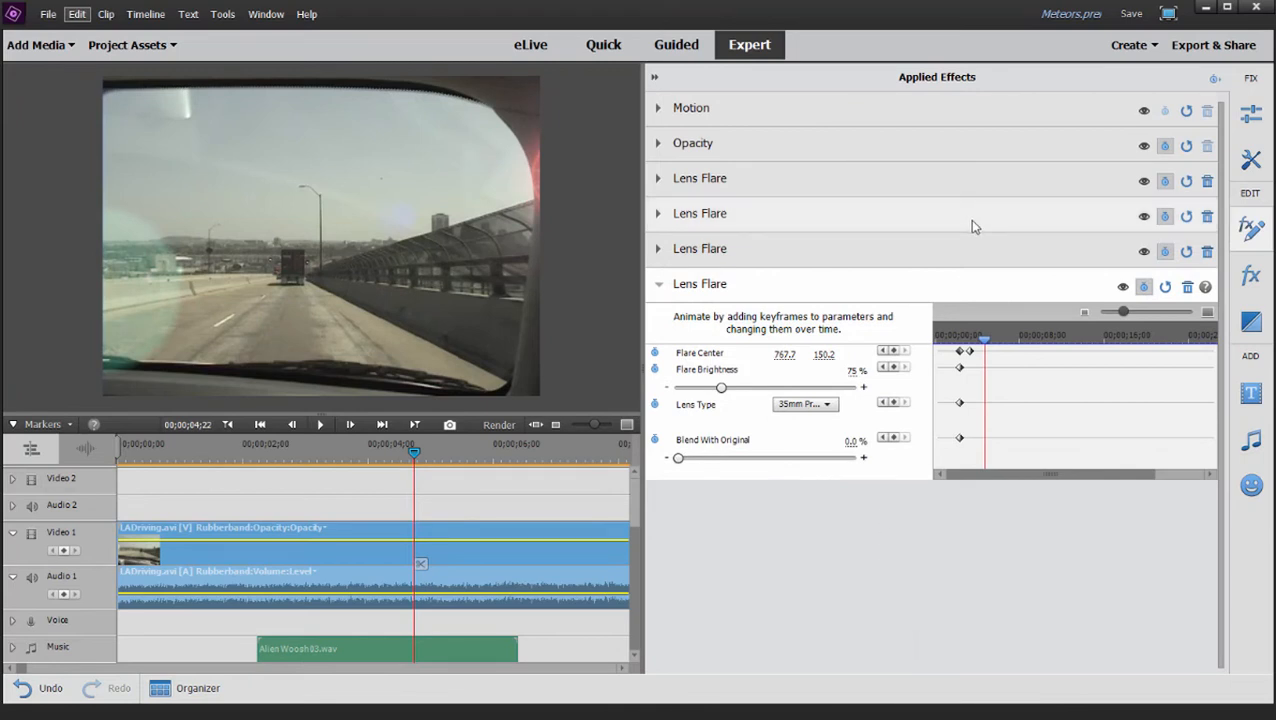
# Step: Stagger the duplicated Lens Flares by moving their keyframe sets later, the bottom one's to about 8 seconds and the second one's to about 9.5 seconds
pyautogui.moveTo(1011, 456); pyautogui.dragTo(1030, 358)
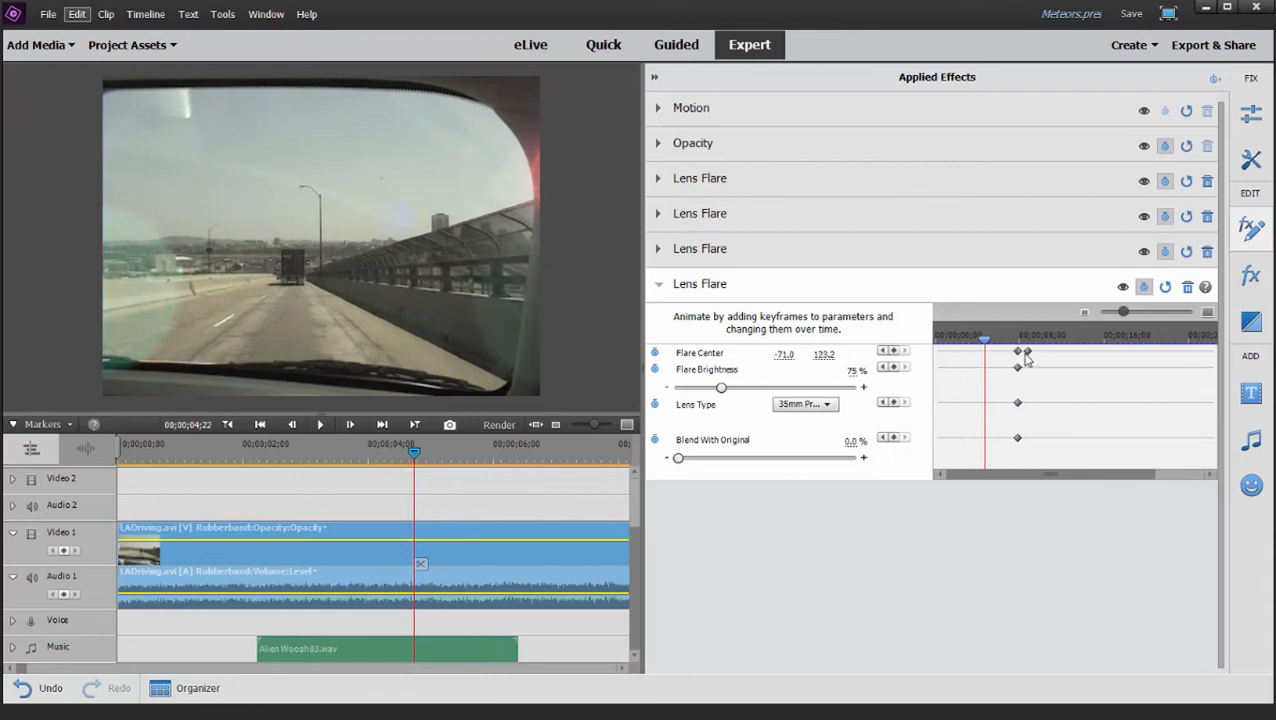
pyautogui.click(785, 249)
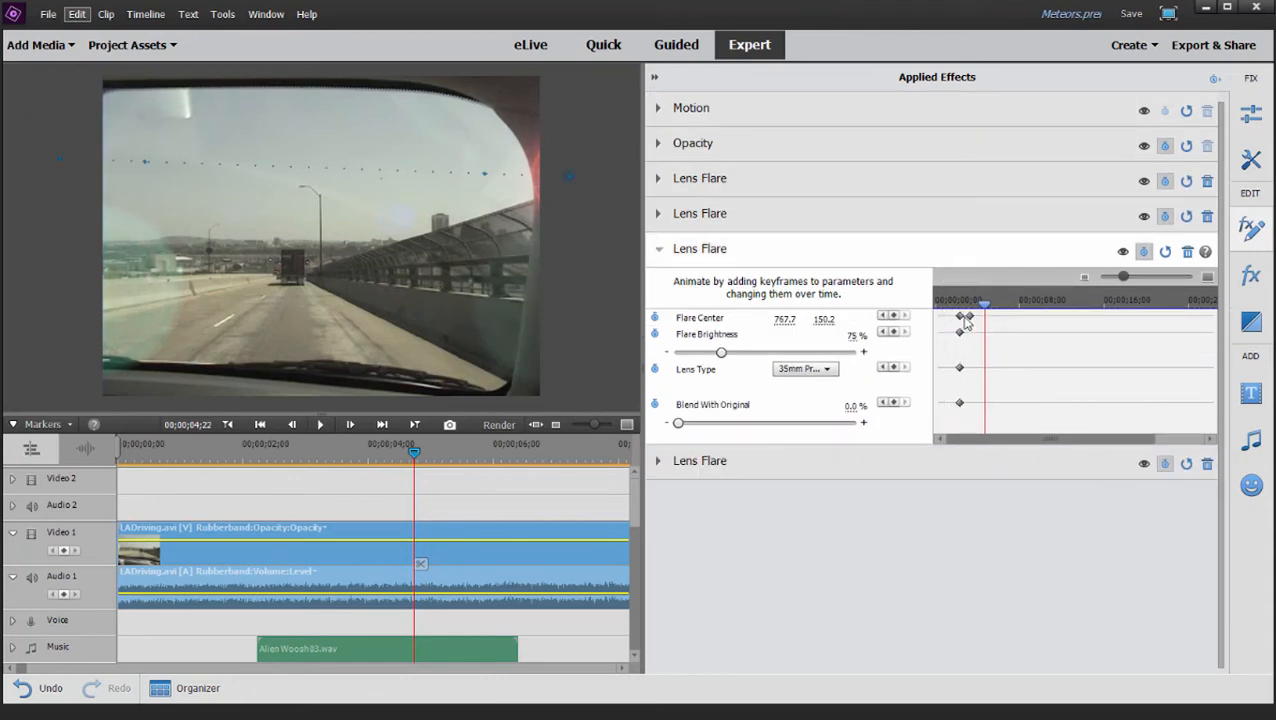
pyautogui.moveTo(970, 320); pyautogui.dragTo(1050, 338)
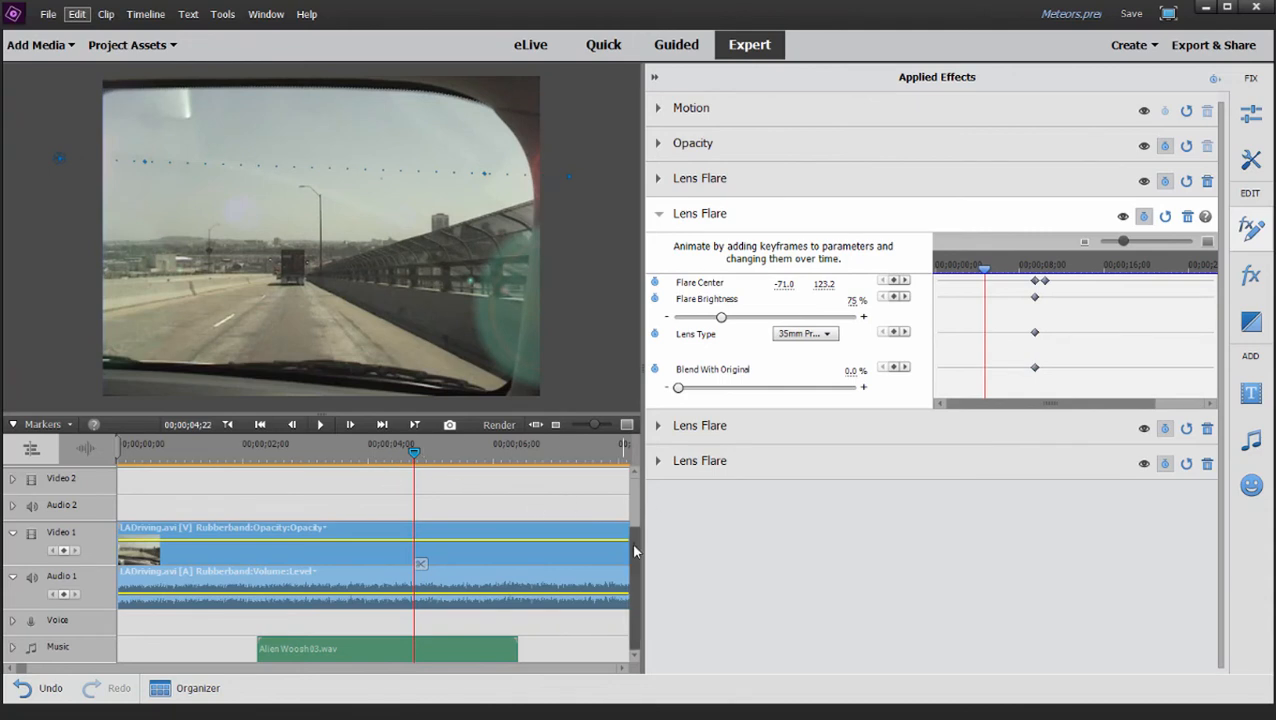
# Step: Place Alien Woosh03.wav on the Audio 2 track at about 00;00;07;25 and play back the staggered flares
pyautogui.click(268, 480)
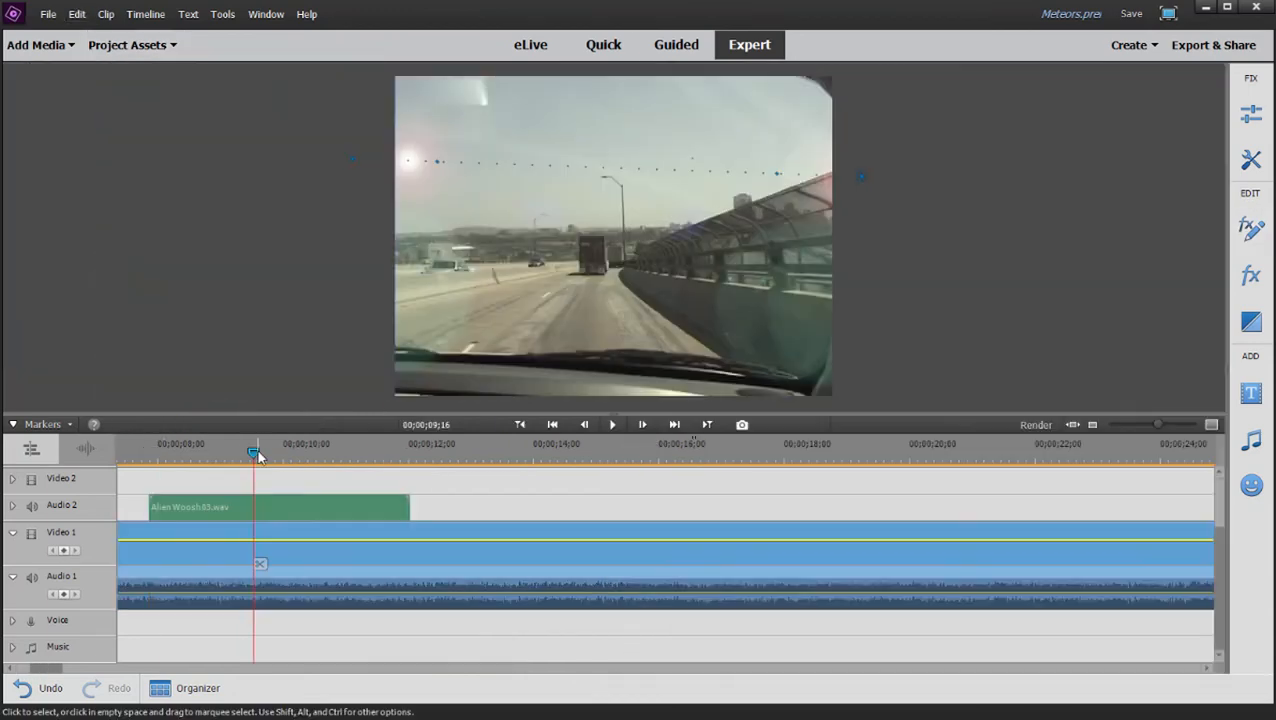
pyautogui.moveTo(257, 452); pyautogui.dragTo(90, 449)
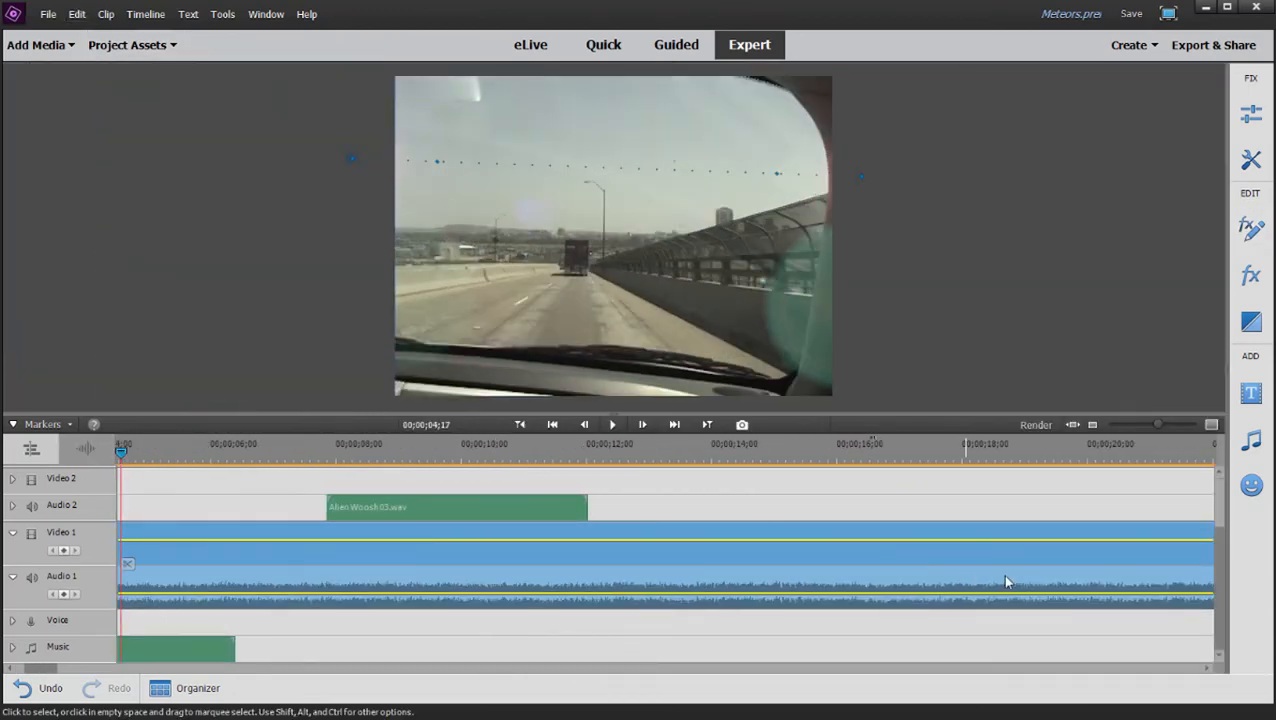
pyautogui.press('space')
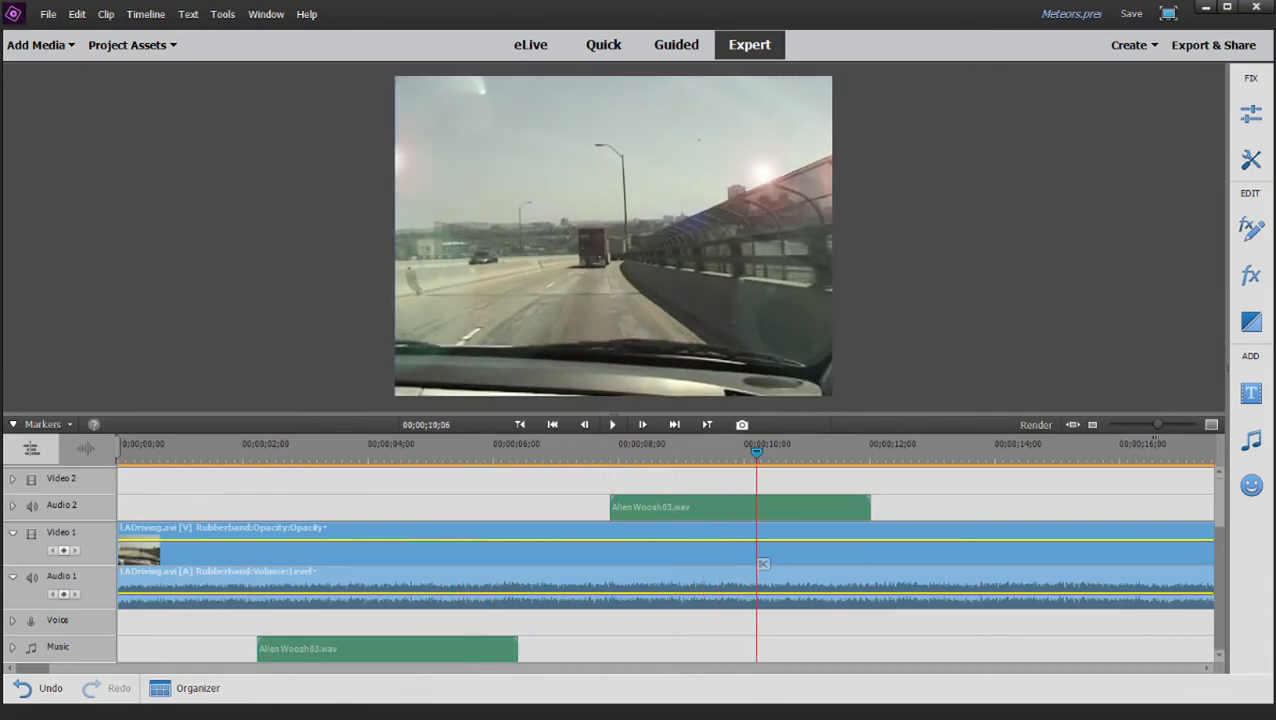
# Step: Place another Alien Woosh03.wav on the Voice track at 00;00;09;09 and play back that flare with its sound
pyautogui.click(127, 45)
pyautogui.moveTo(51, 133); pyautogui.dragTo(703, 622)
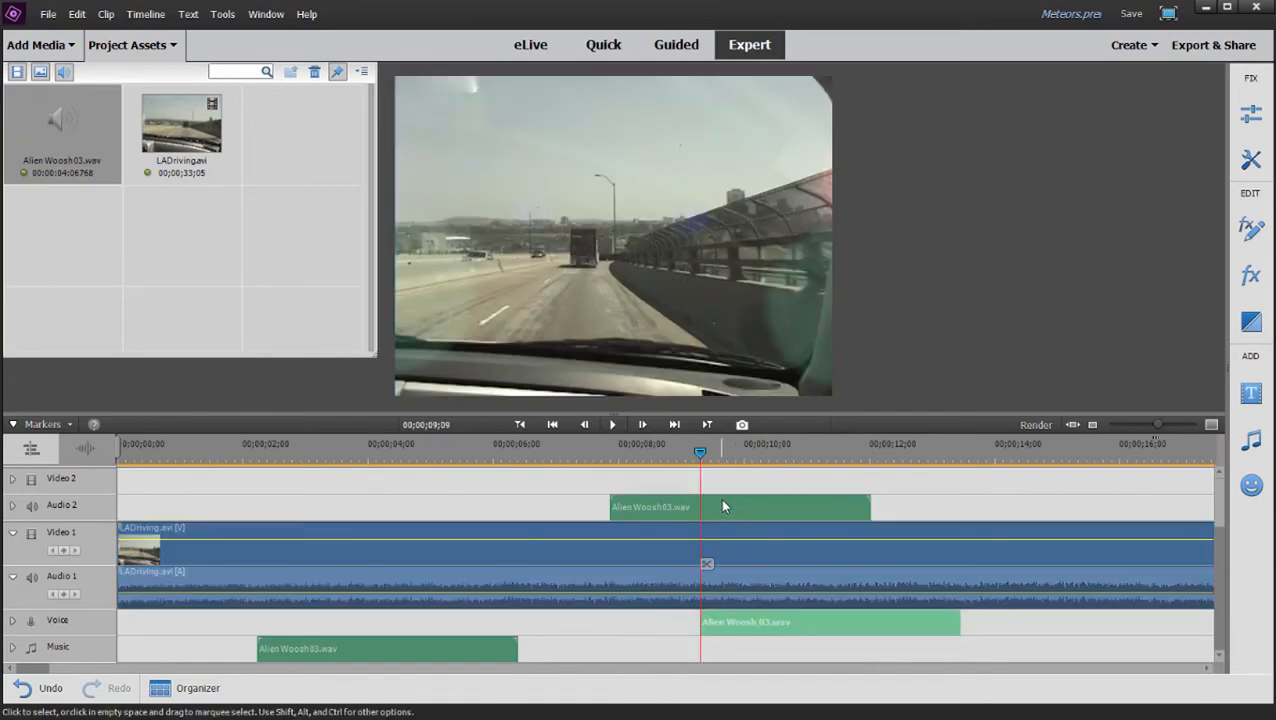
pyautogui.press('space')
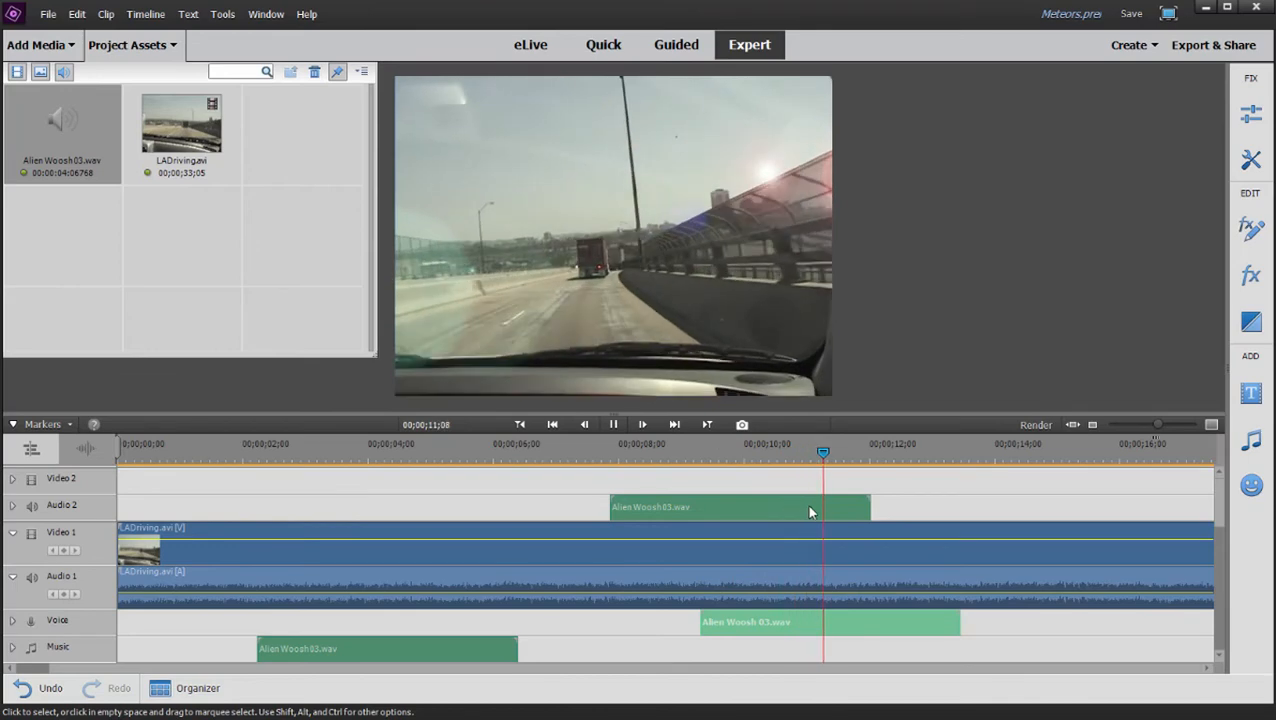
pyautogui.press('space')
# Step: Play the sequence from 00;00;01;12 to review all the meteors with their whoosh sounds
pyautogui.click(986, 453)
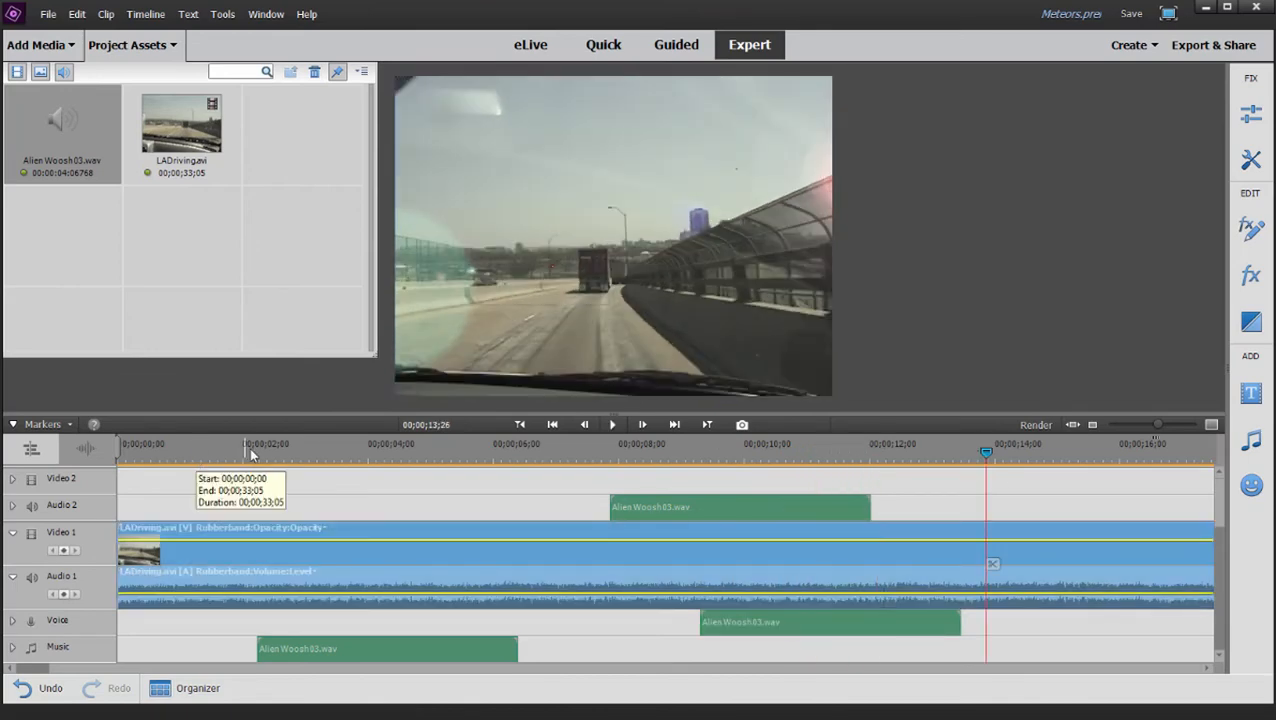
pyautogui.click(205, 453)
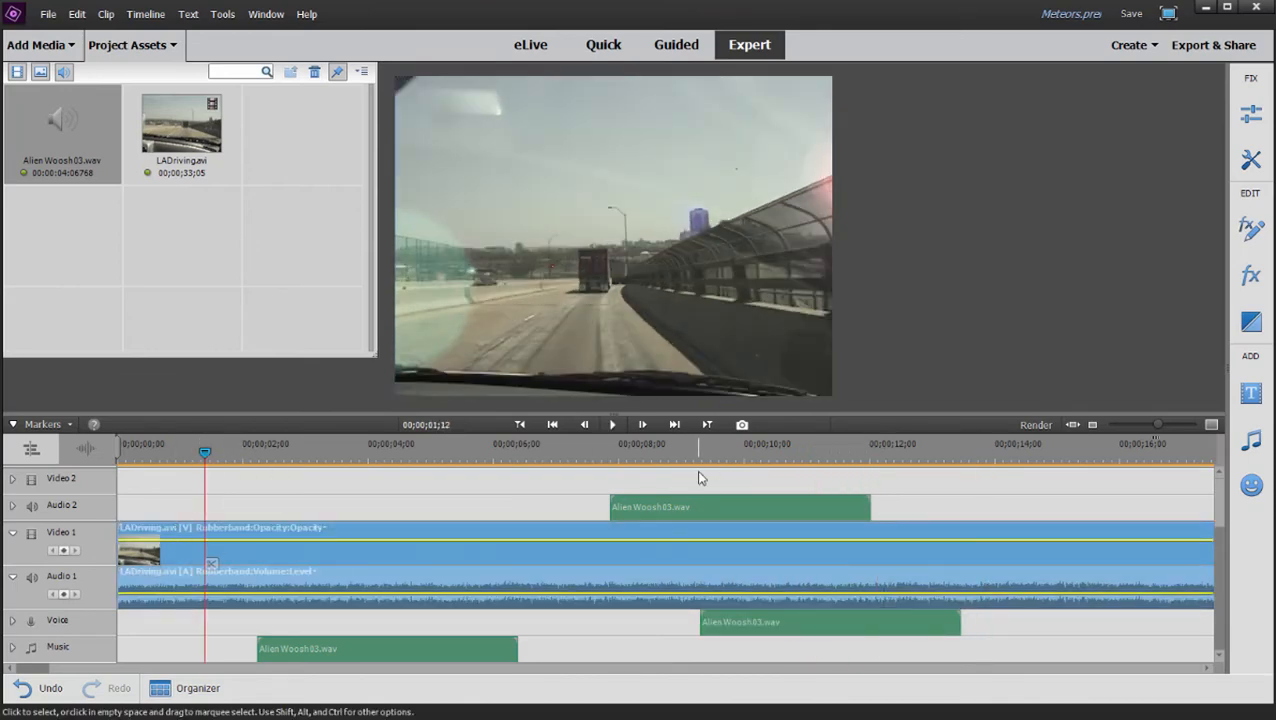
pyautogui.press('space')
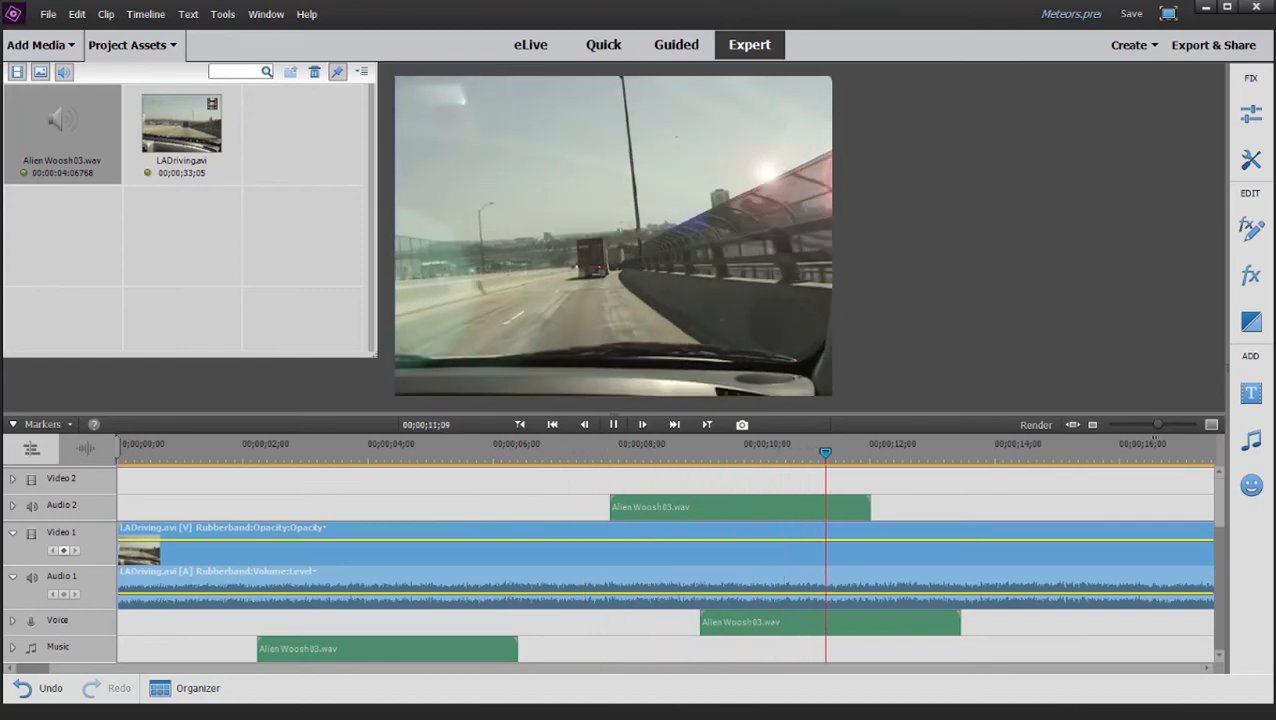
pyautogui.press('space')
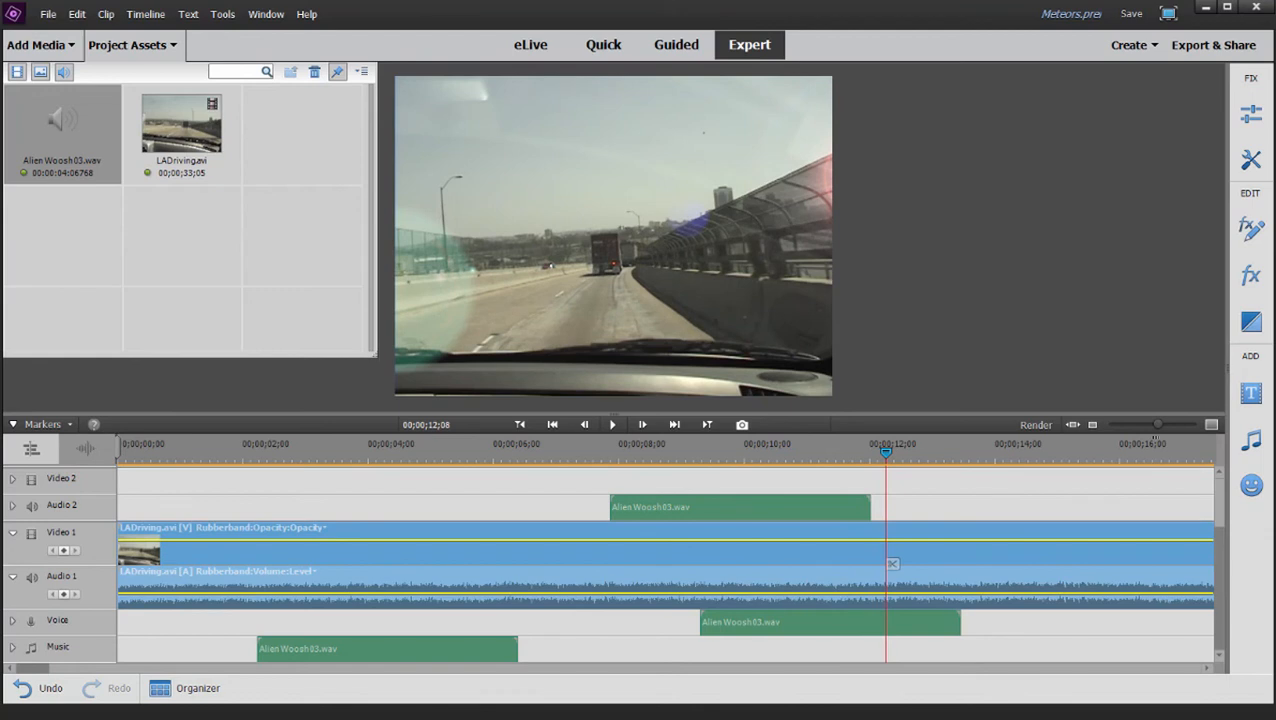